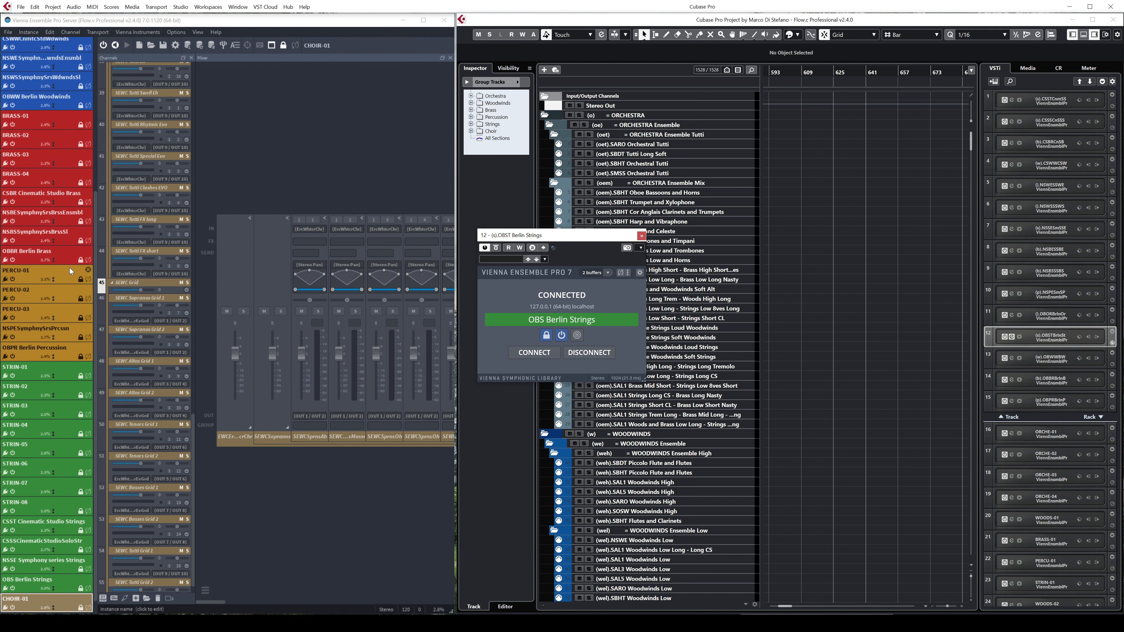
Decouple all plugins in the OBST Berlin Strings Vienna Ensemble Pro connection and close its plugin window
click(630, 274)
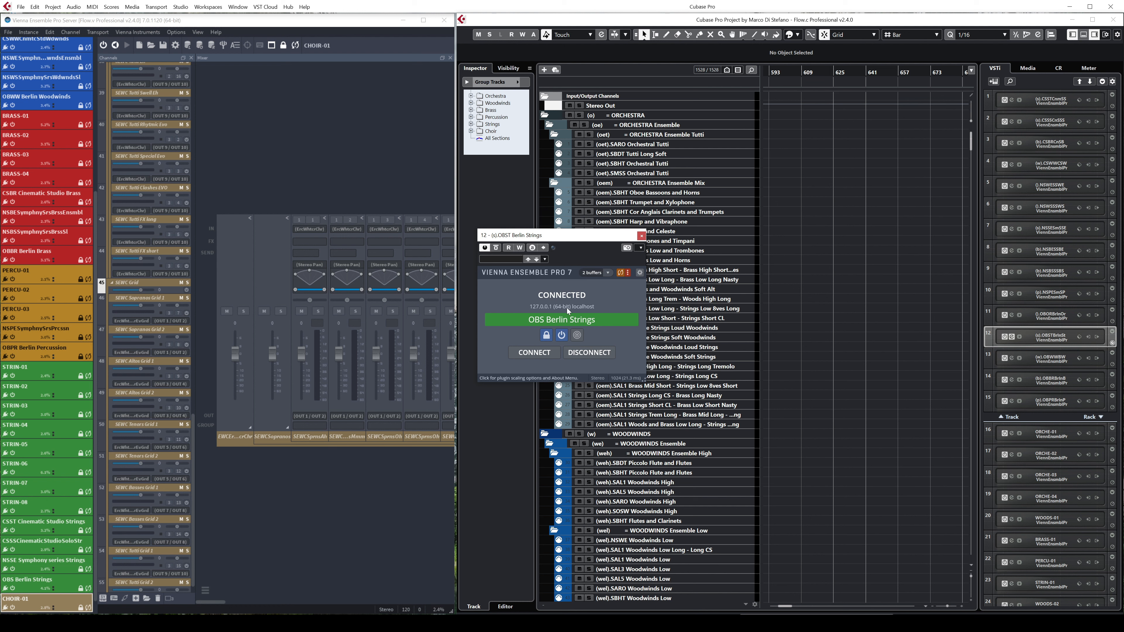
click(629, 274)
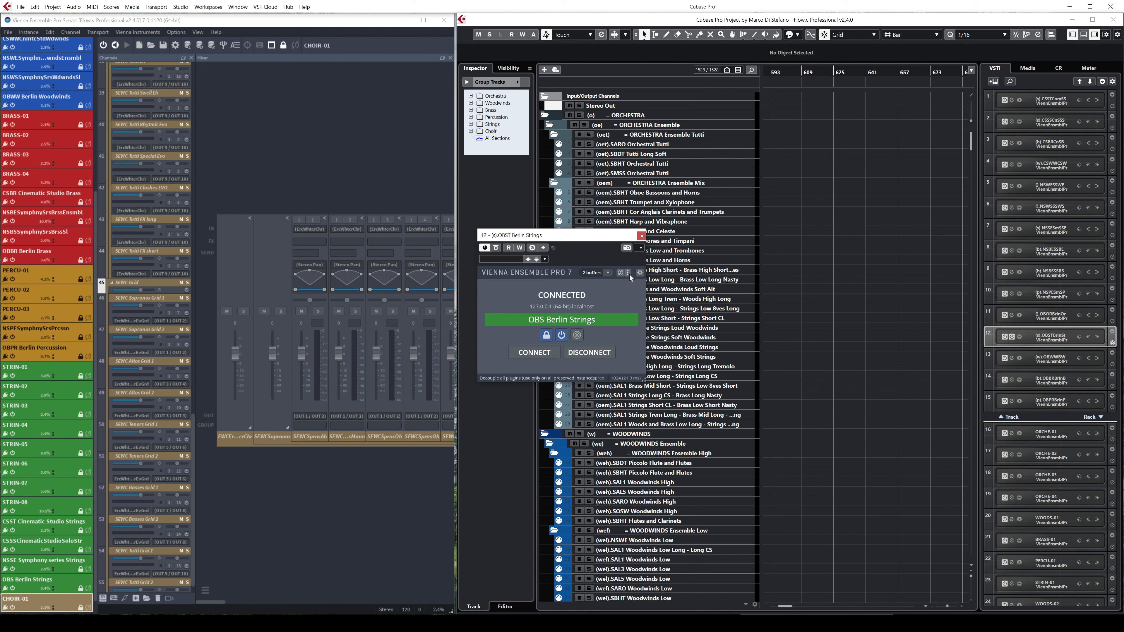
click(641, 236)
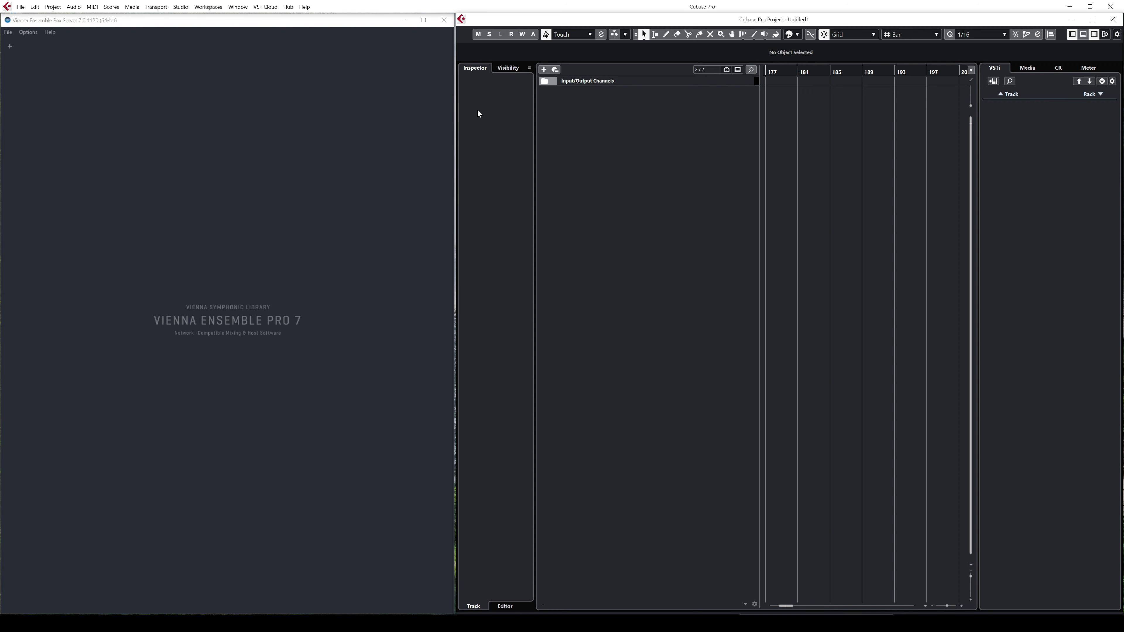
Start importing tracks from the project file Flow.c Professional v2.4.0.cpr into the empty project
click(21, 7)
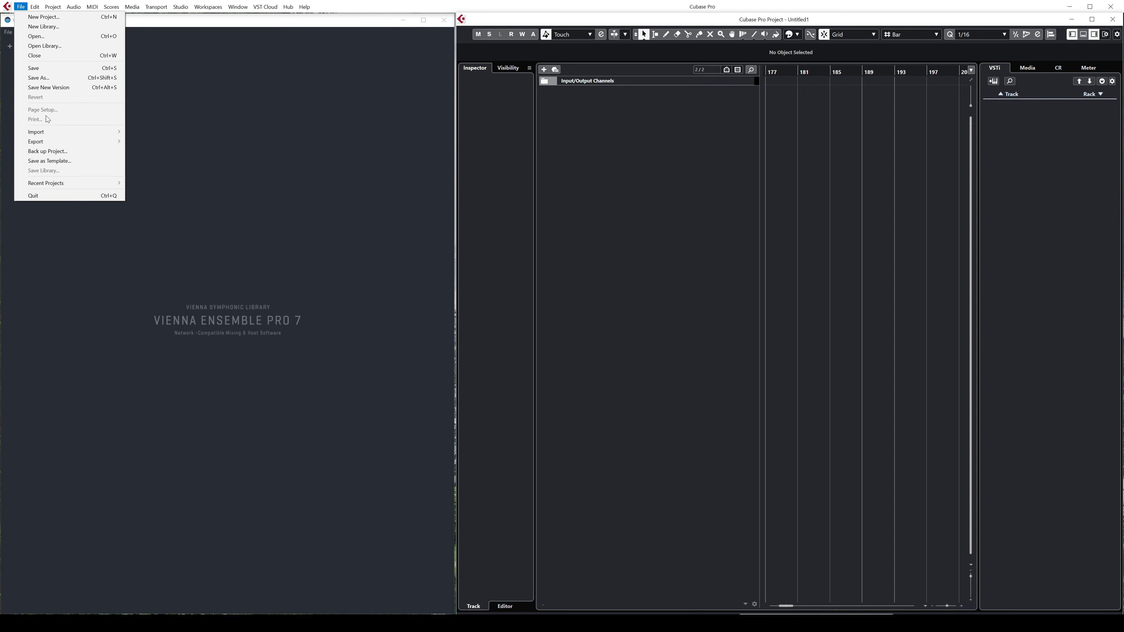
mouse_move(50, 130)
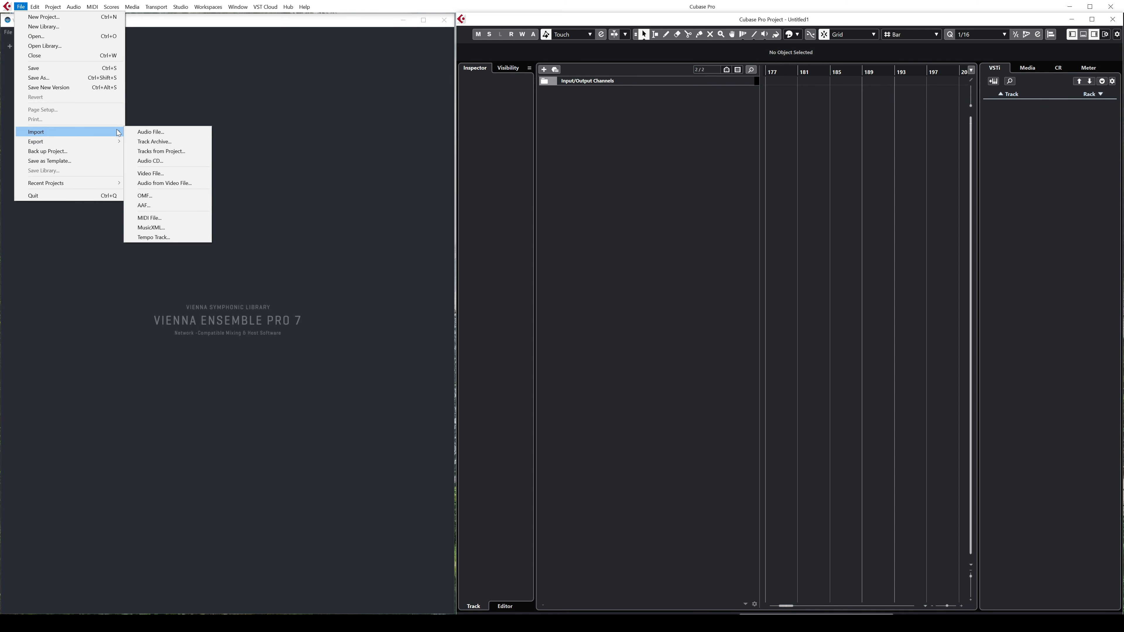
click(158, 152)
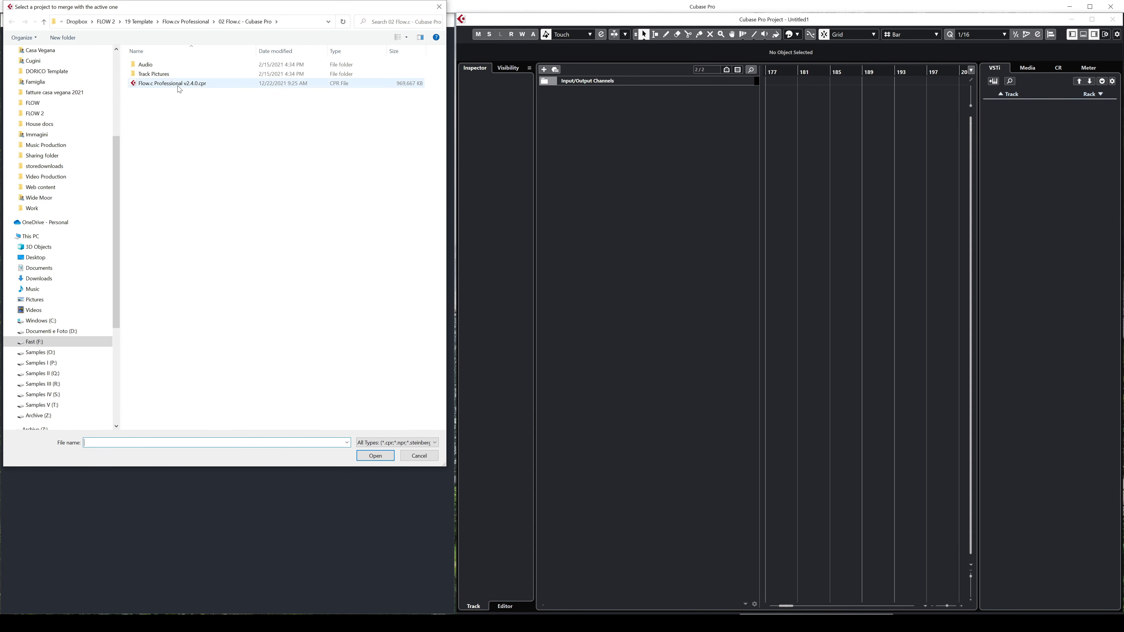
double_click(178, 84)
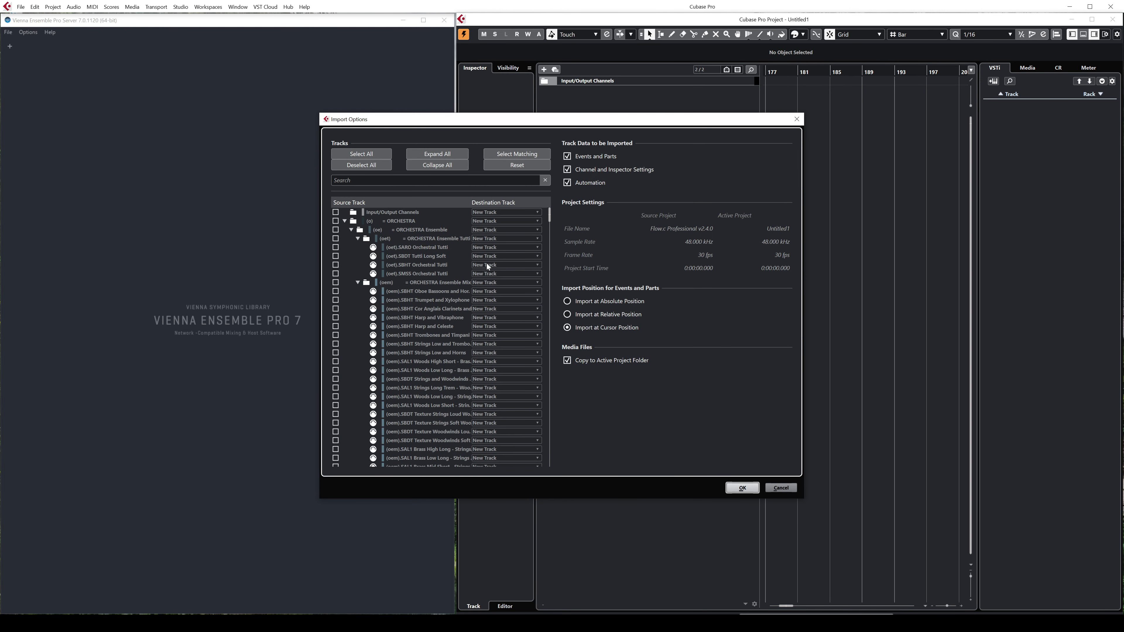
Filter the source tracks by OBBR and mark the trumpets and trombones ensemble tracks, including their K versions, for import
click(420, 181)
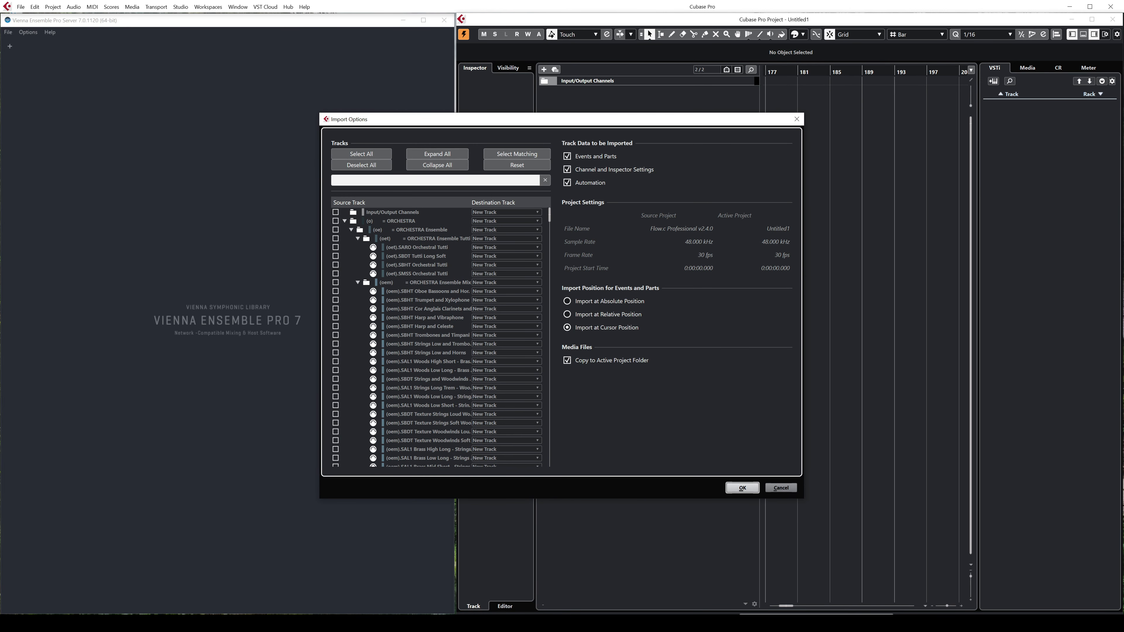
text(OBBR)
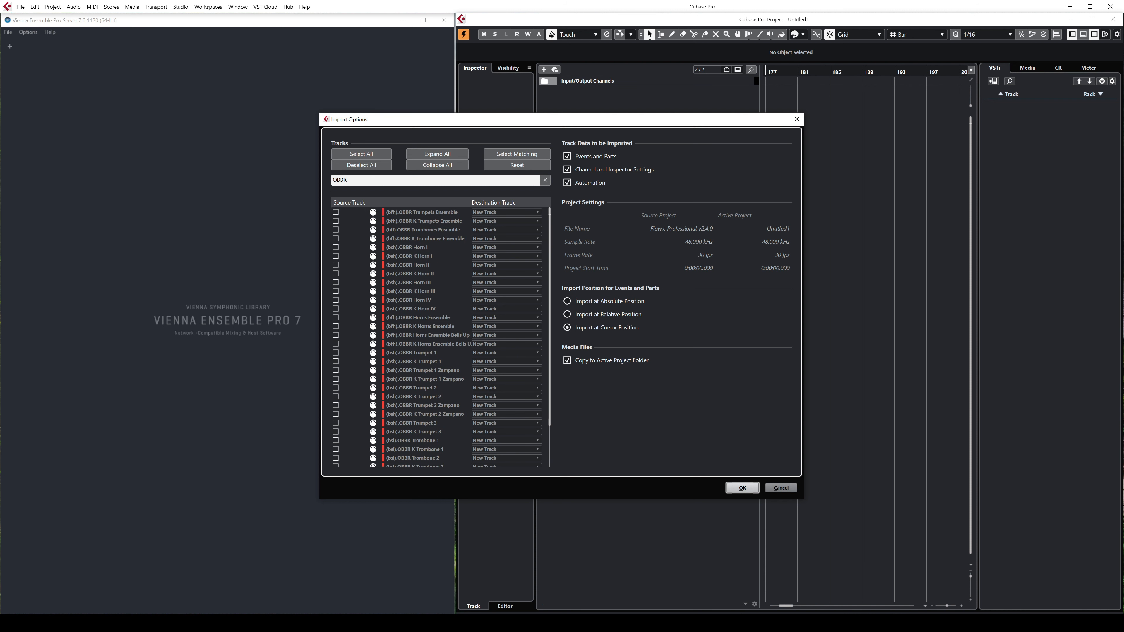
key(ctrl+a)
click(335, 212)
click(336, 221)
click(336, 230)
click(335, 239)
Mark the OBBR Horn I to IV, Horns Ensemble and Horns Ensemble Bells Up tracks with their K versions for import
click(336, 247)
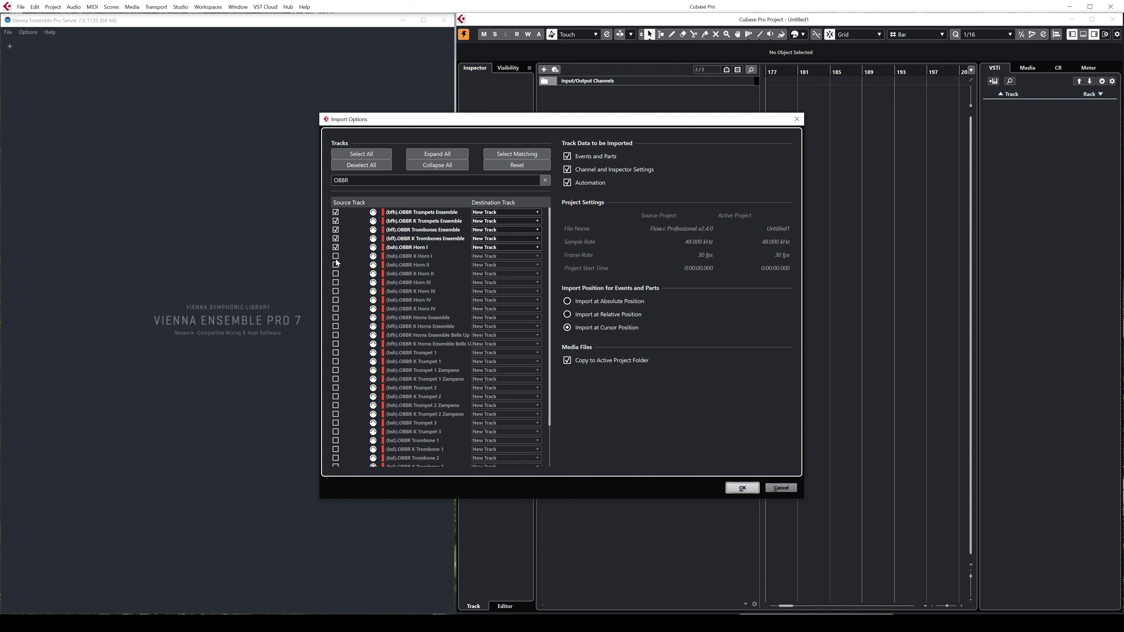
click(335, 255)
click(335, 265)
click(336, 274)
click(336, 283)
click(336, 292)
click(336, 301)
click(335, 309)
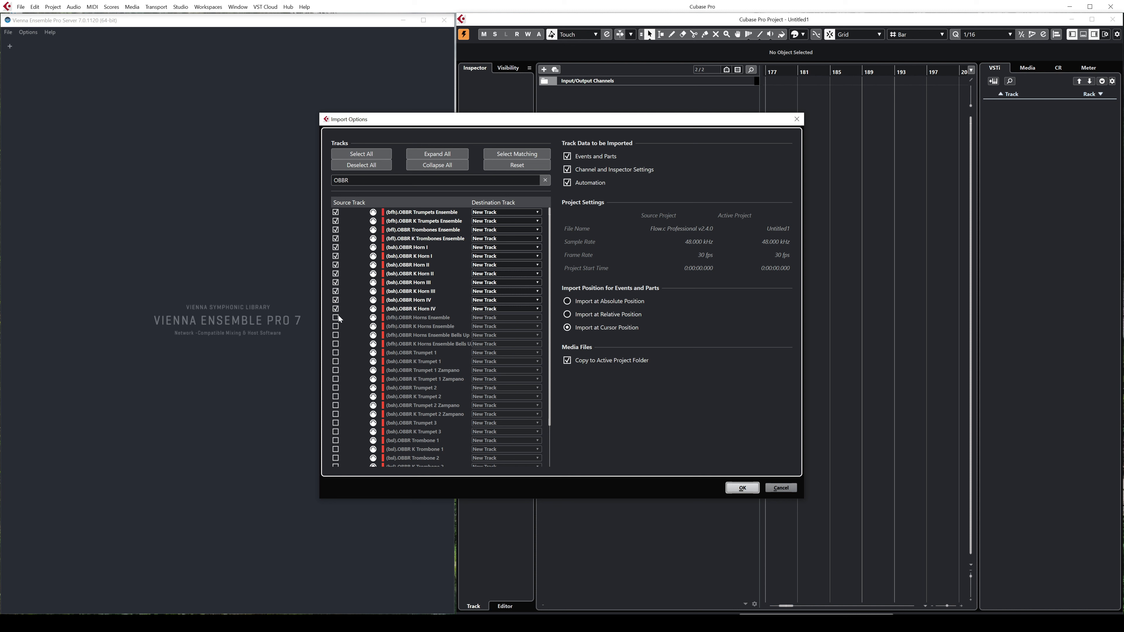
click(335, 318)
click(336, 326)
click(336, 336)
click(336, 344)
Mark the OBBR Trumpet 1 to 3 tracks, including the Zampano and K versions, for import
click(336, 352)
click(336, 362)
click(335, 371)
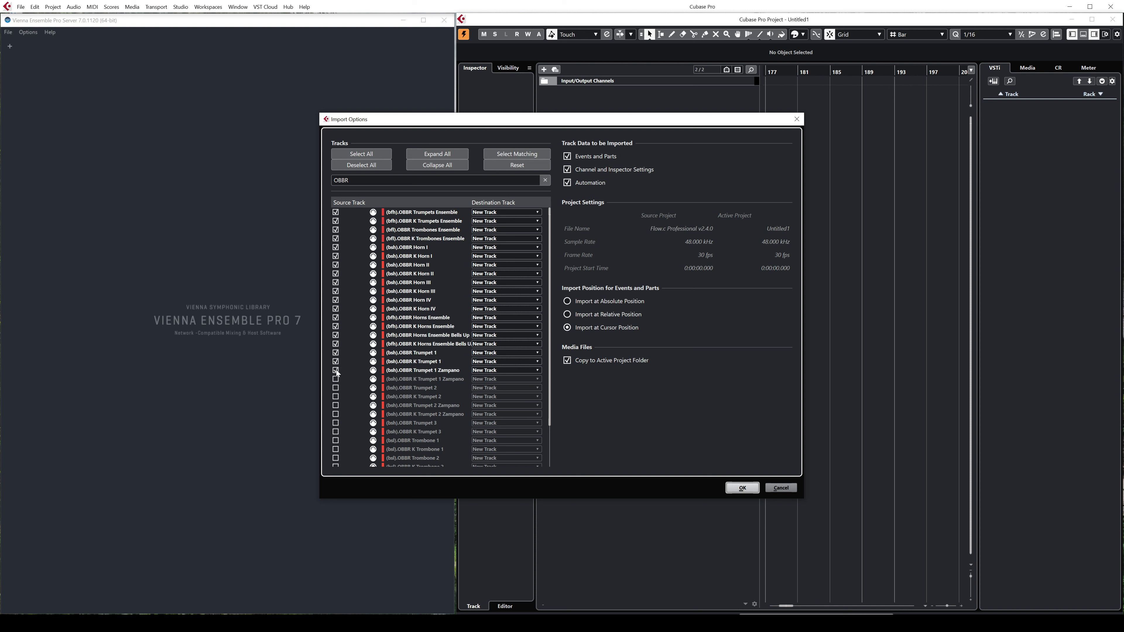
click(335, 380)
click(336, 388)
click(336, 397)
click(335, 406)
click(335, 414)
click(335, 424)
click(335, 432)
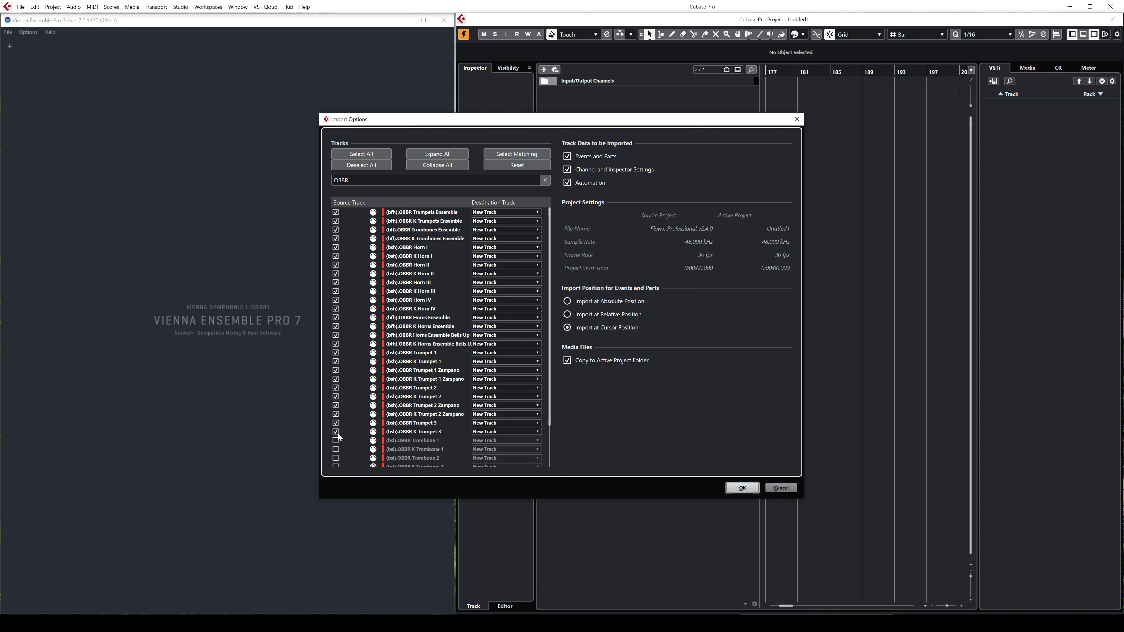
Mark the OBBR trombone, bass trombone and tuba tracks with K versions, plus the (b).OBBR Berlin Brass instrument track, for import
click(336, 441)
click(335, 450)
click(336, 459)
click(336, 465)
scroll(350, 366, down, 2)
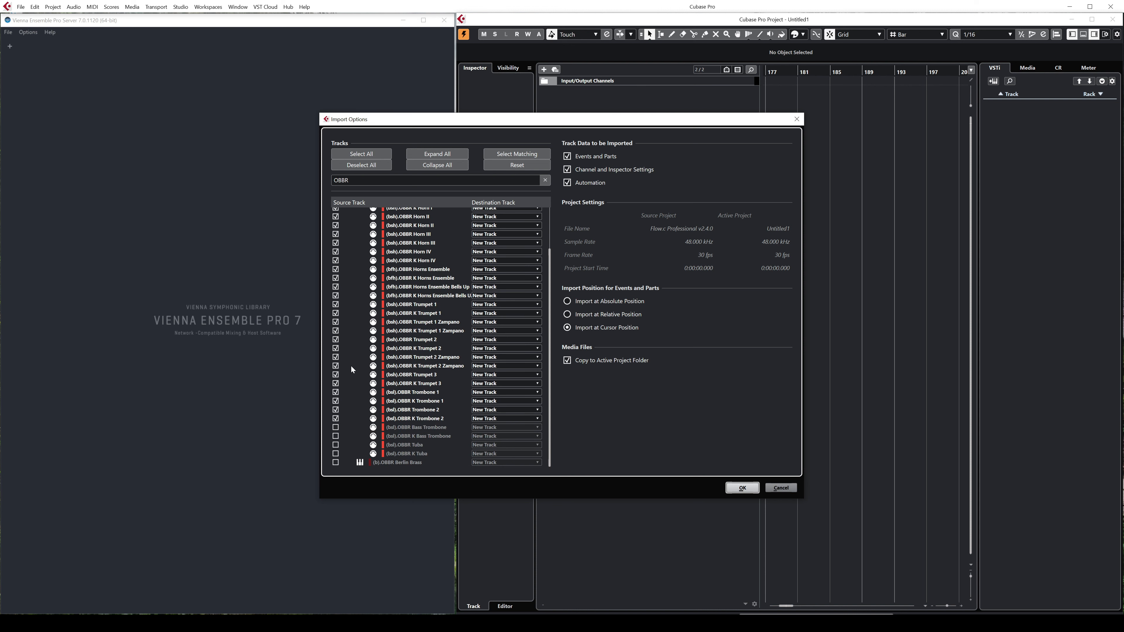
click(336, 428)
click(335, 437)
click(336, 445)
click(336, 453)
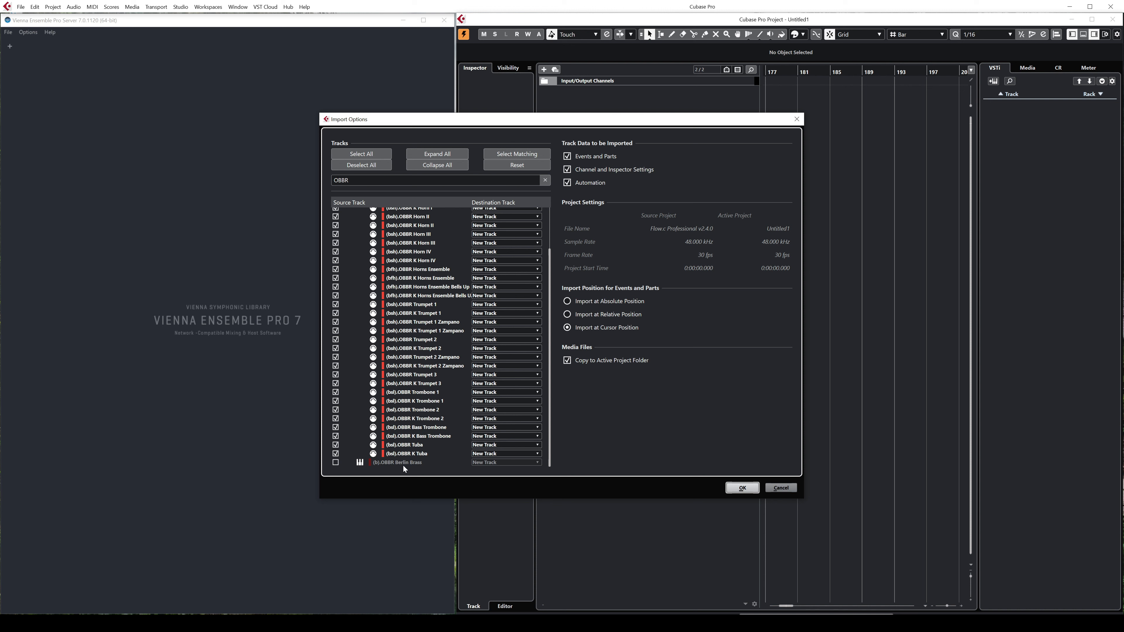
click(336, 462)
scroll(422, 411, up, 2)
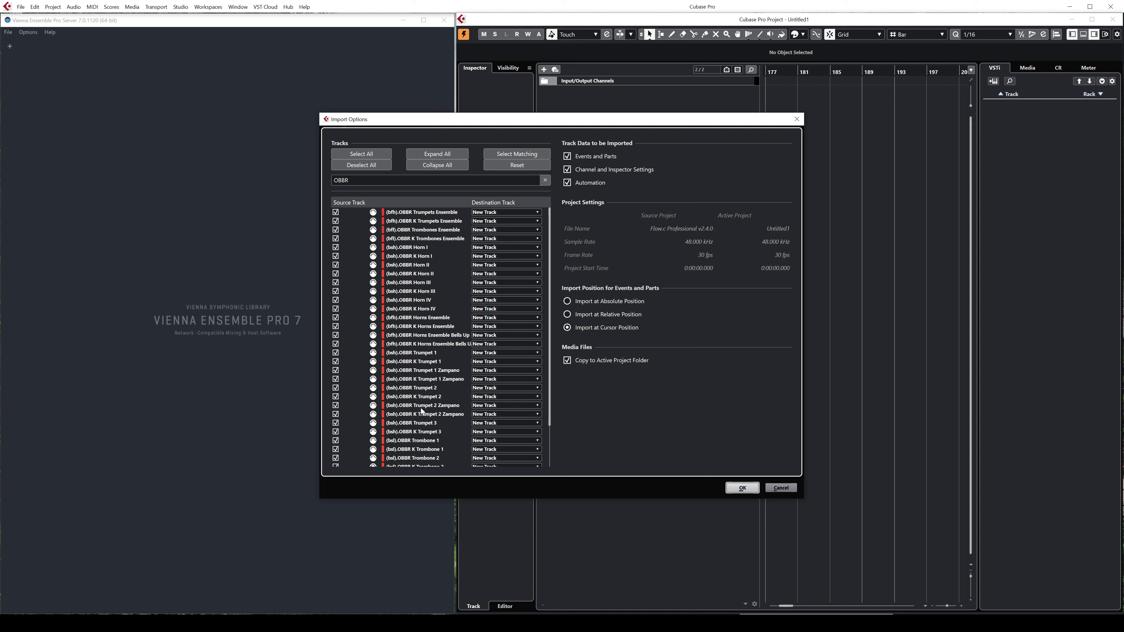
Filter the source tracks by OBST and mark the tracks from Strings Ensemble through Violins II Repetitions for import
click(546, 180)
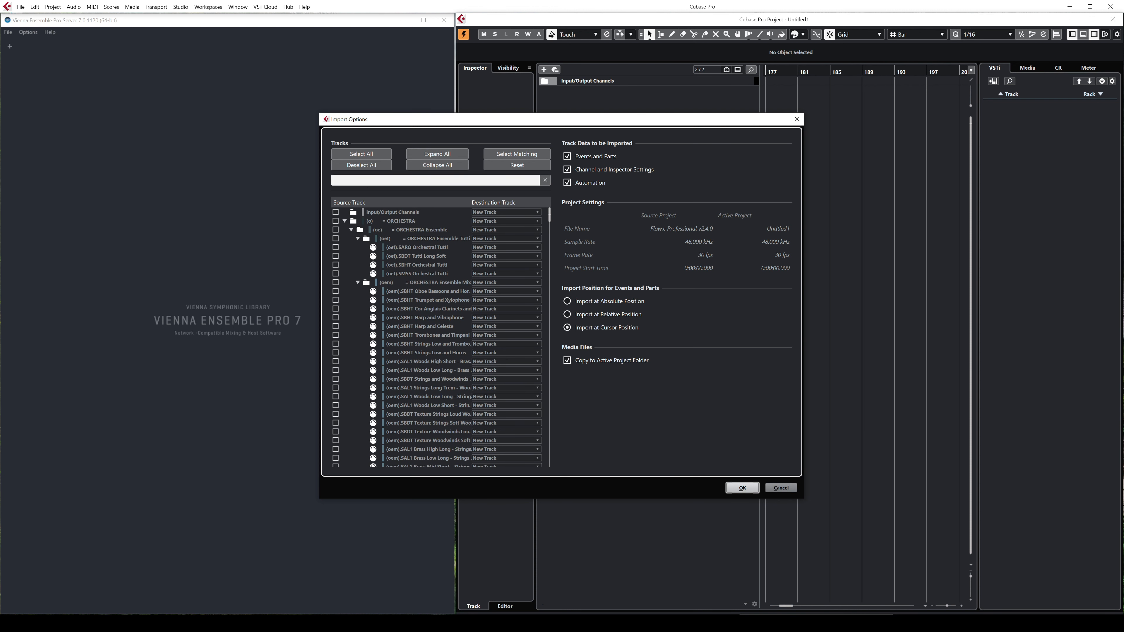
text(OBBS)
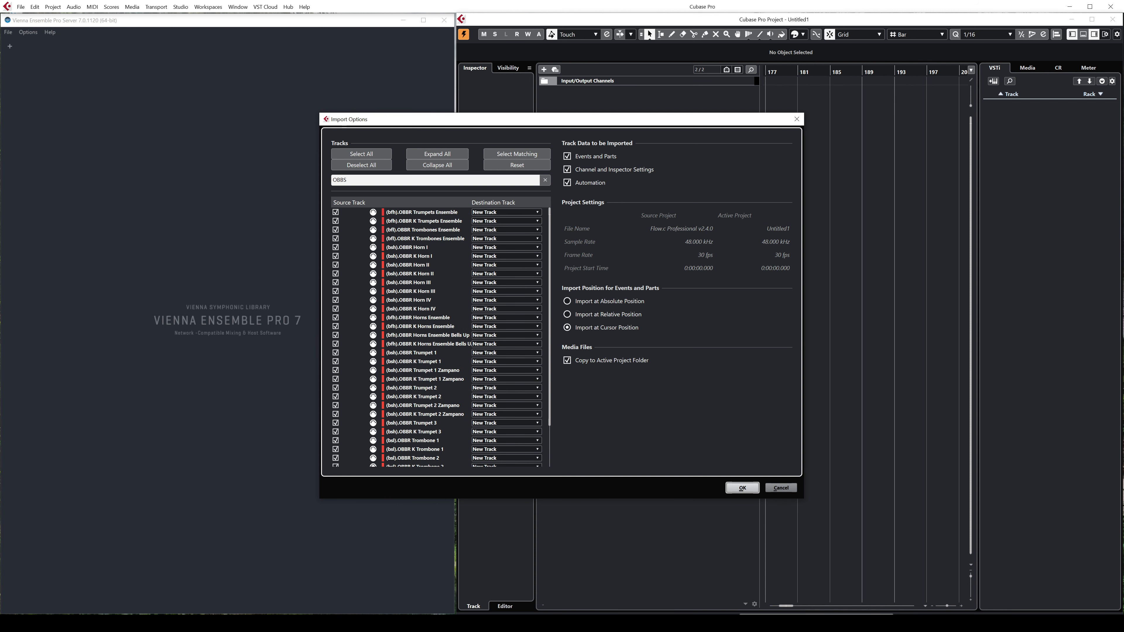
key(BackSpace)
text(T)
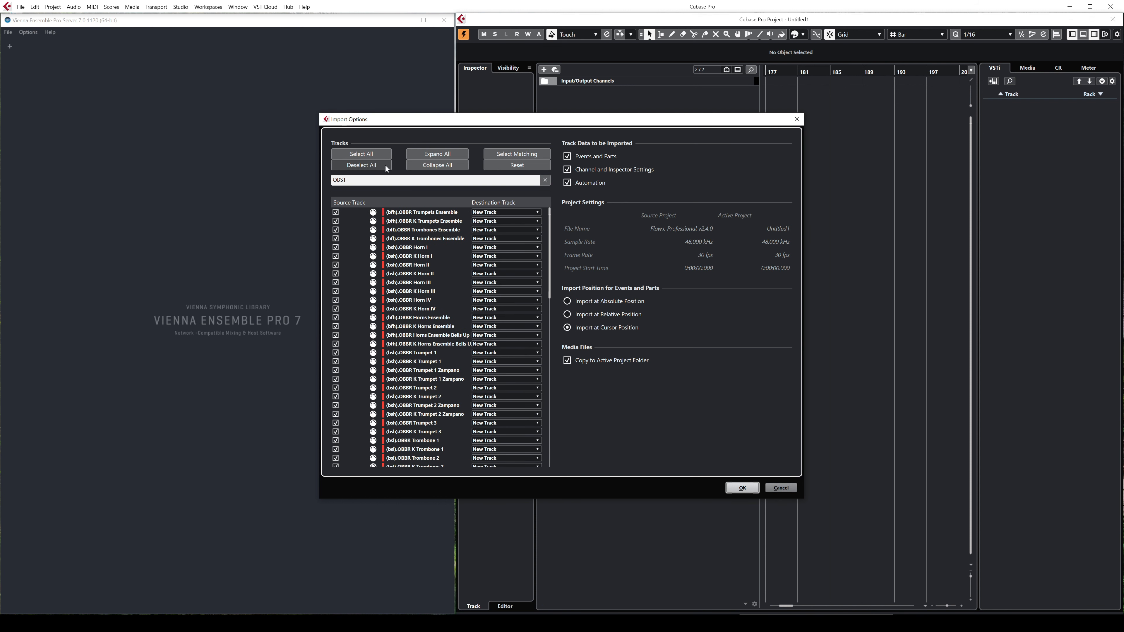
scroll(457, 316, down, 4)
scroll(398, 232, down, 4)
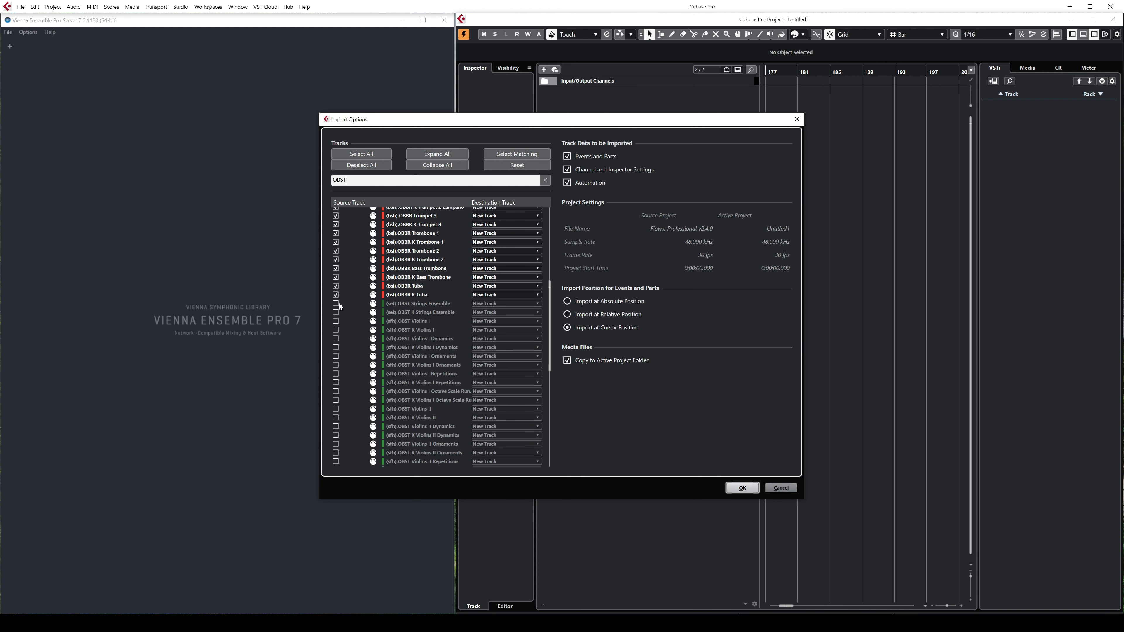
drag(339, 304, 340, 463)
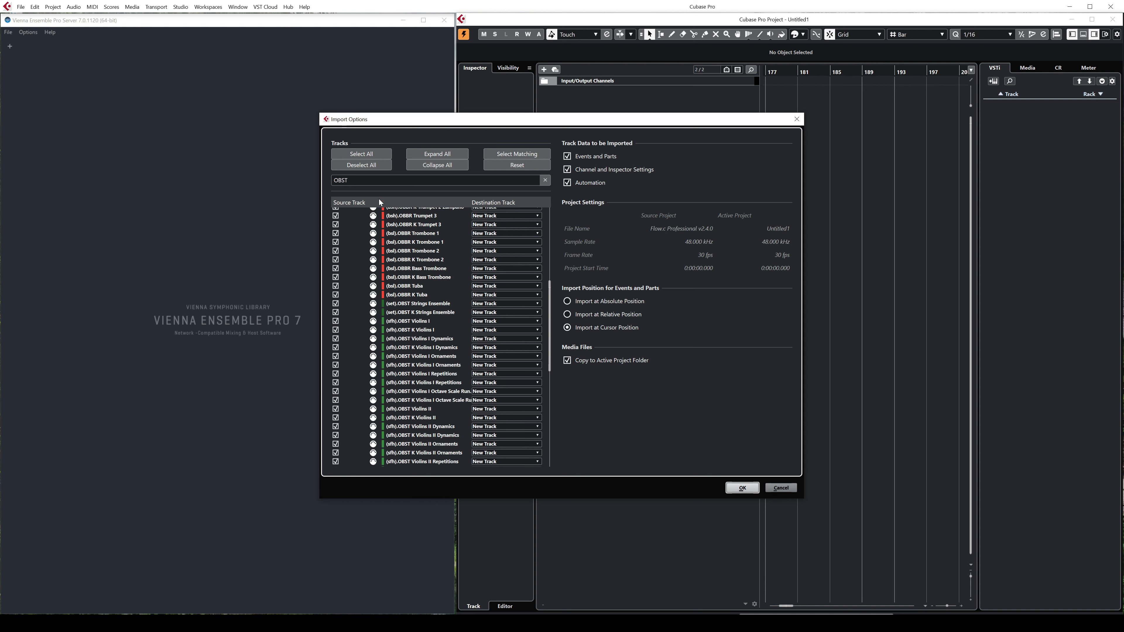
Filter the source tracks by OBSX and mark the five K SFX tracks, from Violins I to Basses, for import
click(373, 180)
click(373, 181)
key(BackSpace)
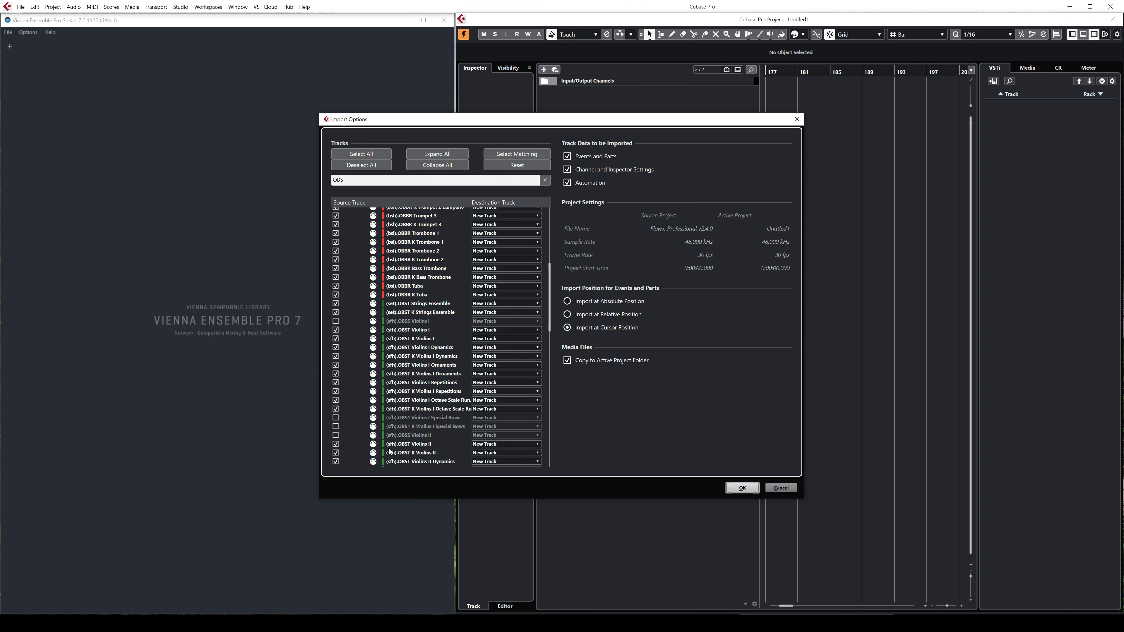
scroll(439, 375, down, 10)
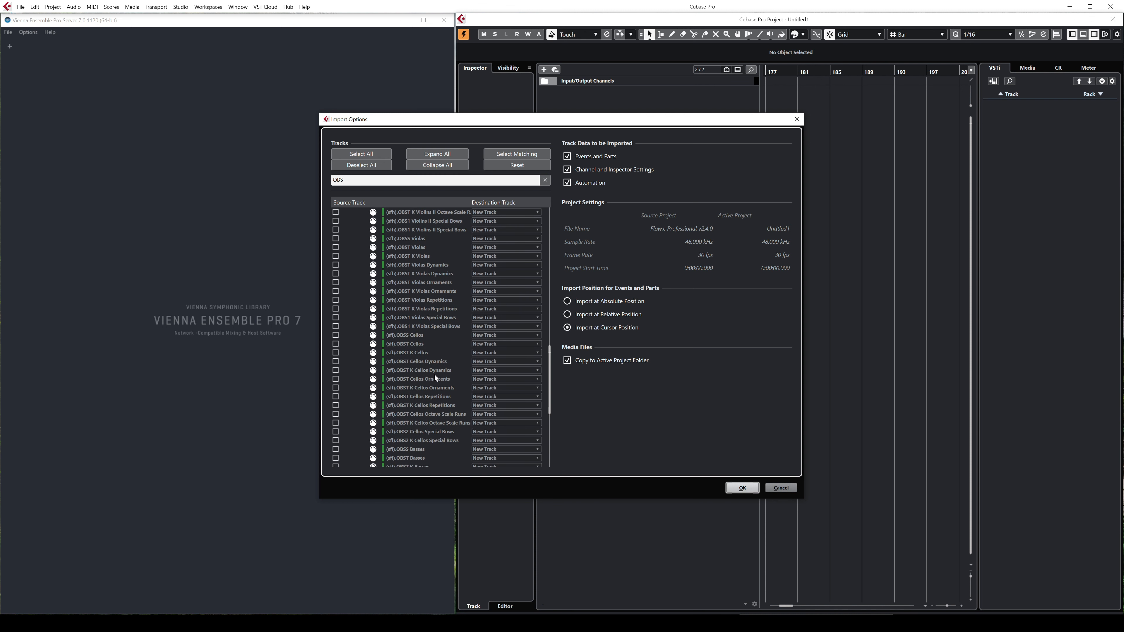
text(X)
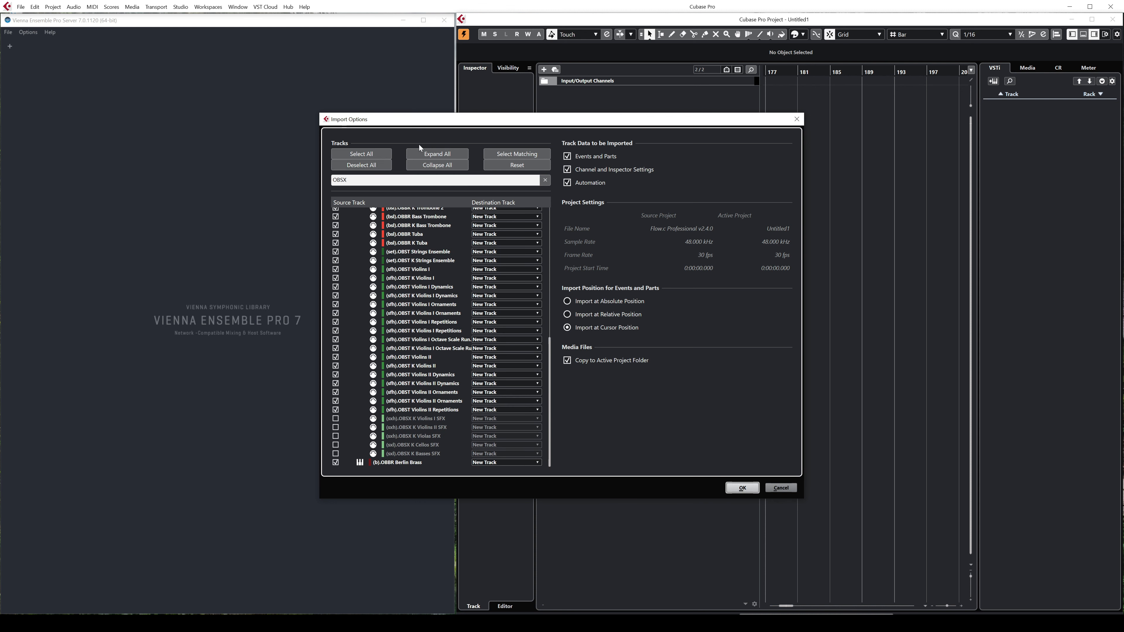
click(336, 418)
click(335, 427)
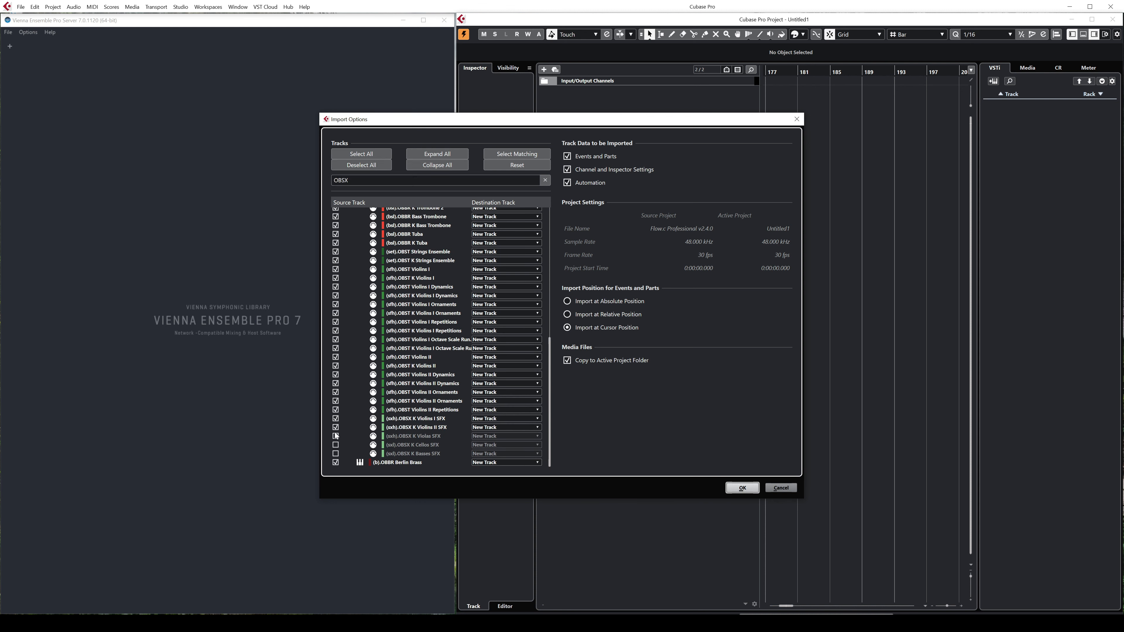
click(335, 436)
click(336, 445)
click(336, 454)
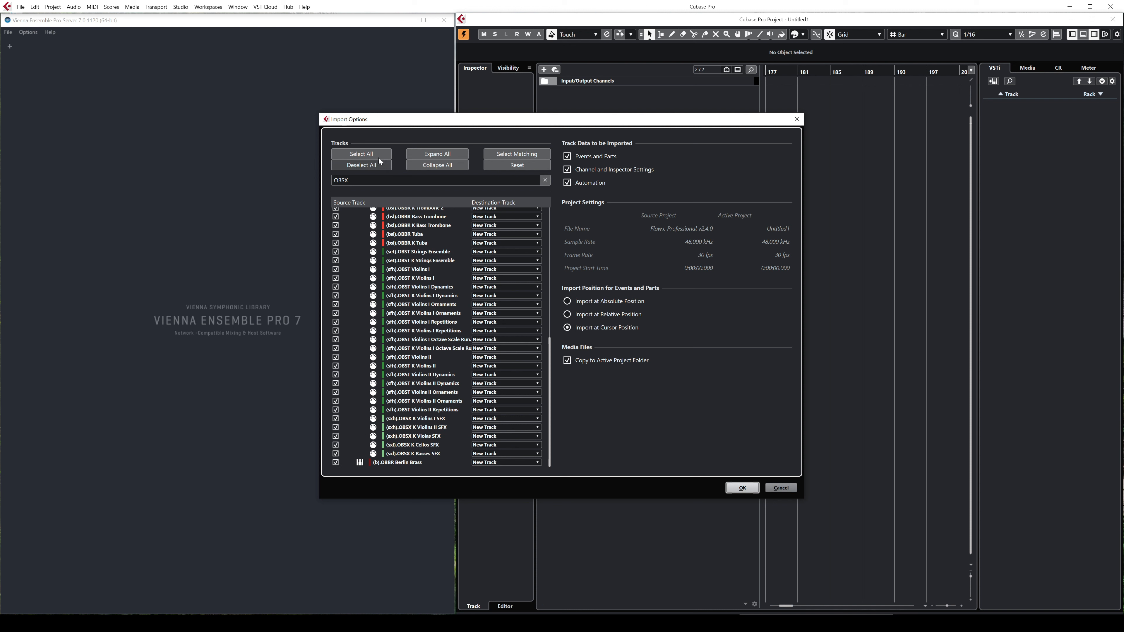
Filter the source tracks by OBST again and mark the (s).OBST Berlin Strings instrument track for import
click(350, 180)
text(OBST)
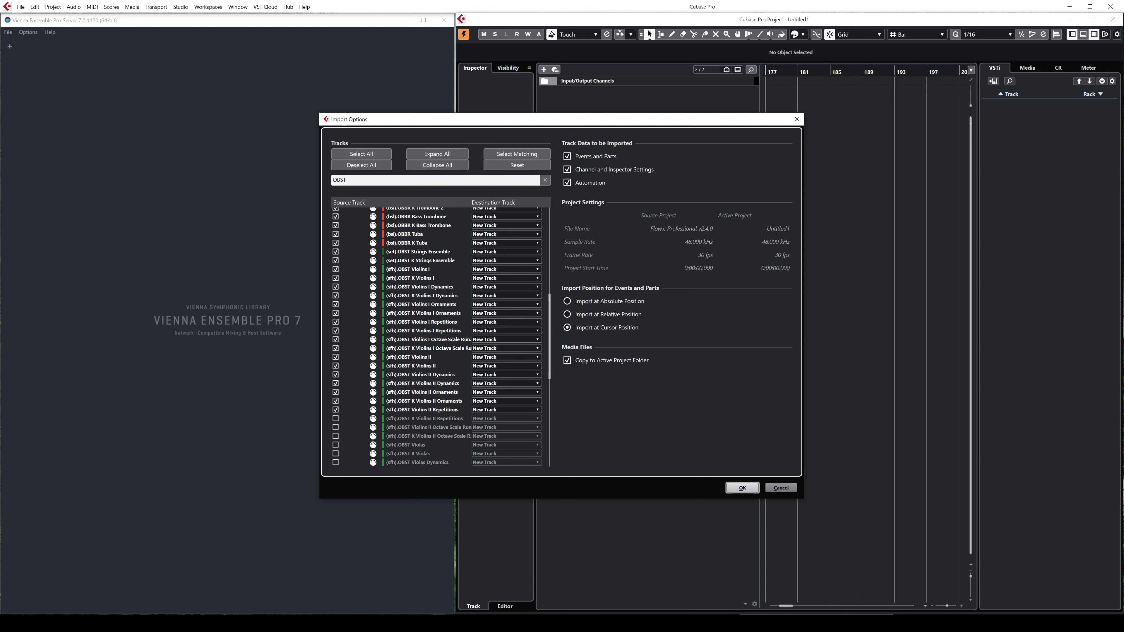
scroll(404, 339, down, 10)
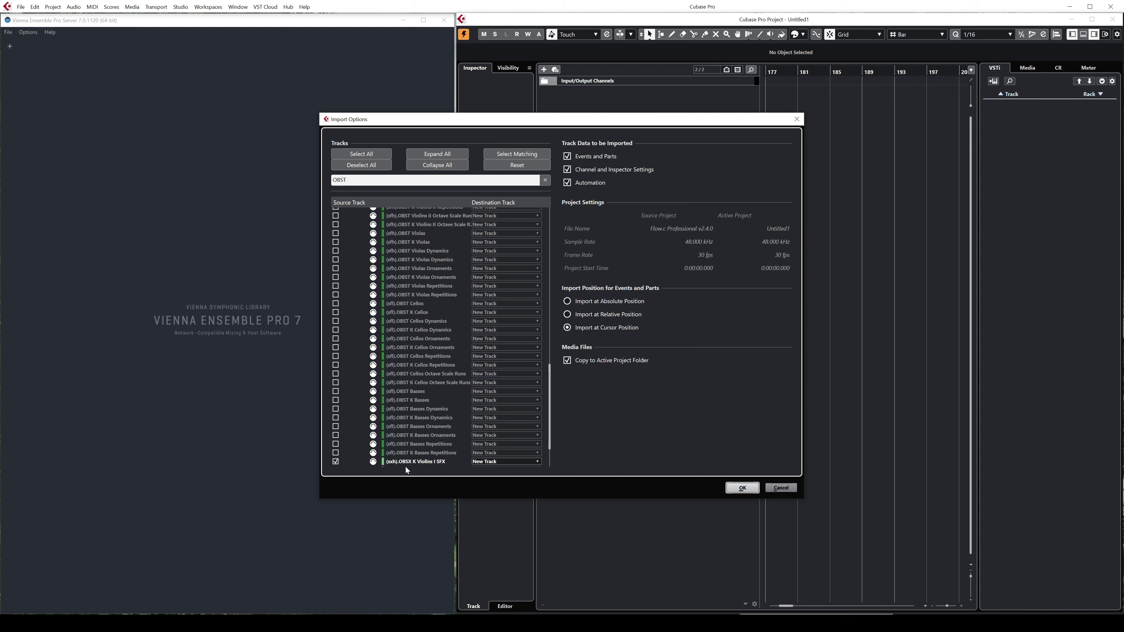
click(335, 464)
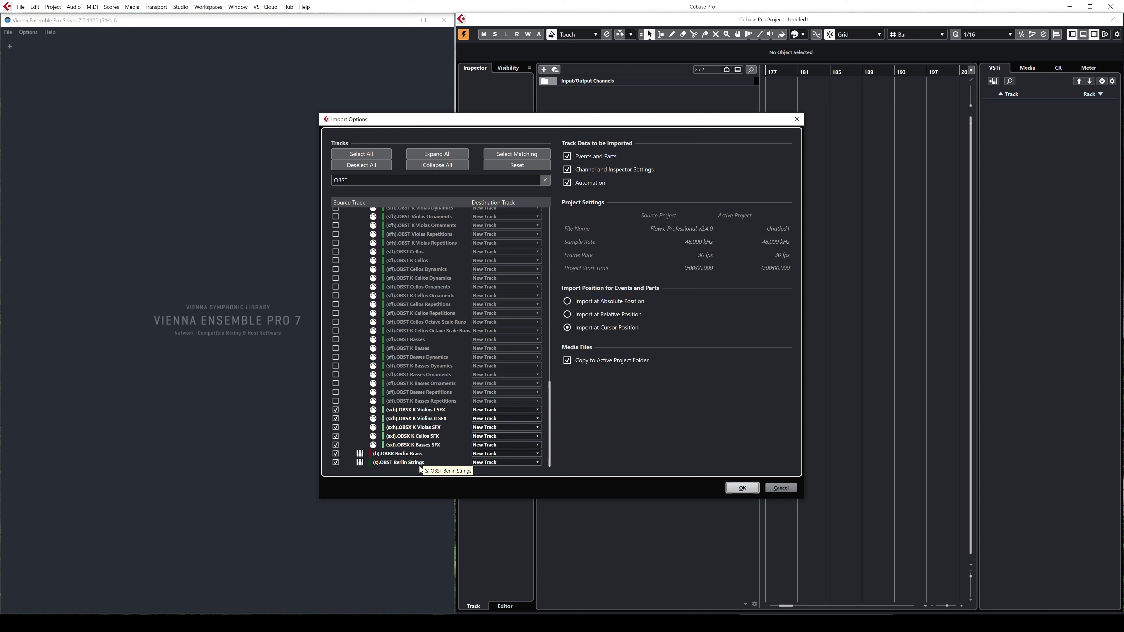
mouse_move(549, 449)
mouse_down()
mouse_move(523, 327)
mouse_move(544, 262)
mouse_move(542, 440)
mouse_up()
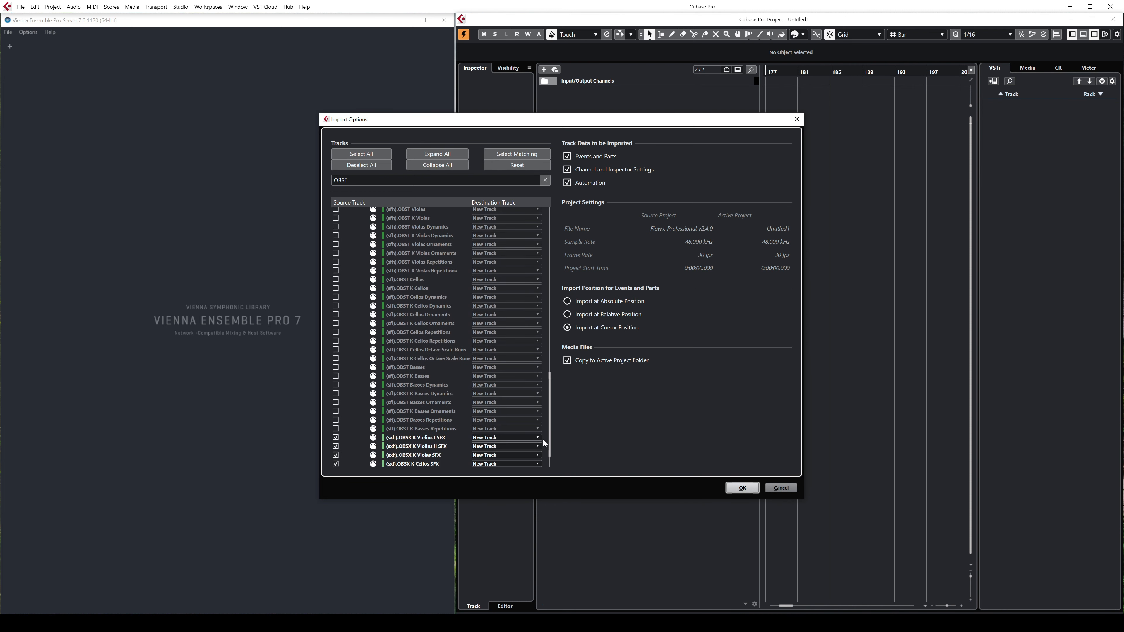
Clear the track filter and mark the Group Tracks folder with all its groups and the FX Channels folder for import
click(549, 180)
drag(549, 223, 560, 460)
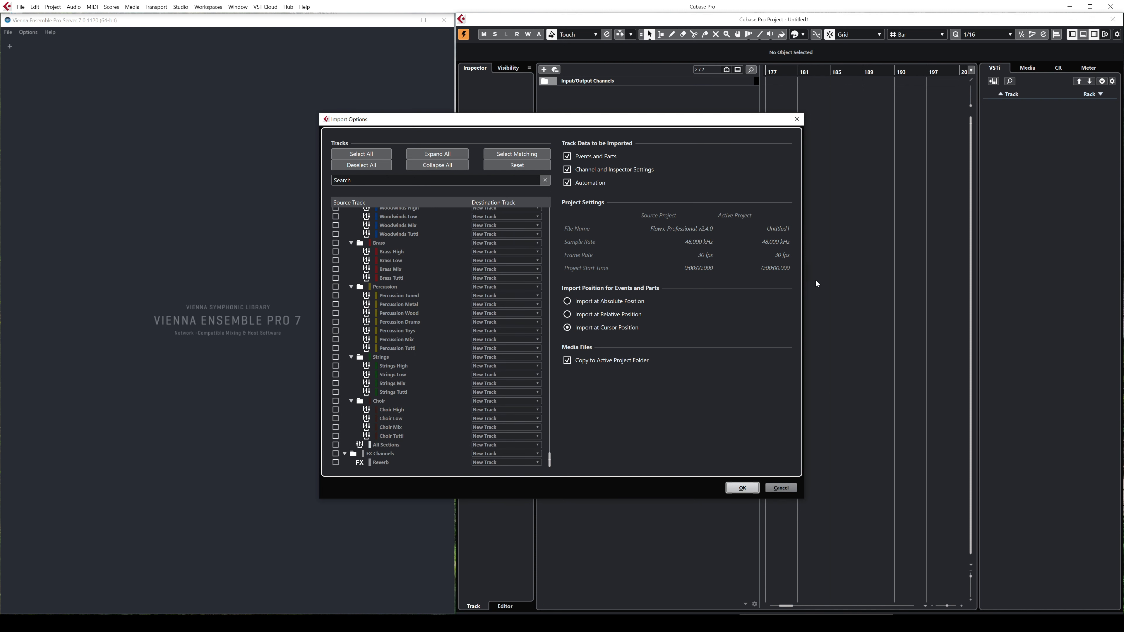
scroll(424, 346, up, 5)
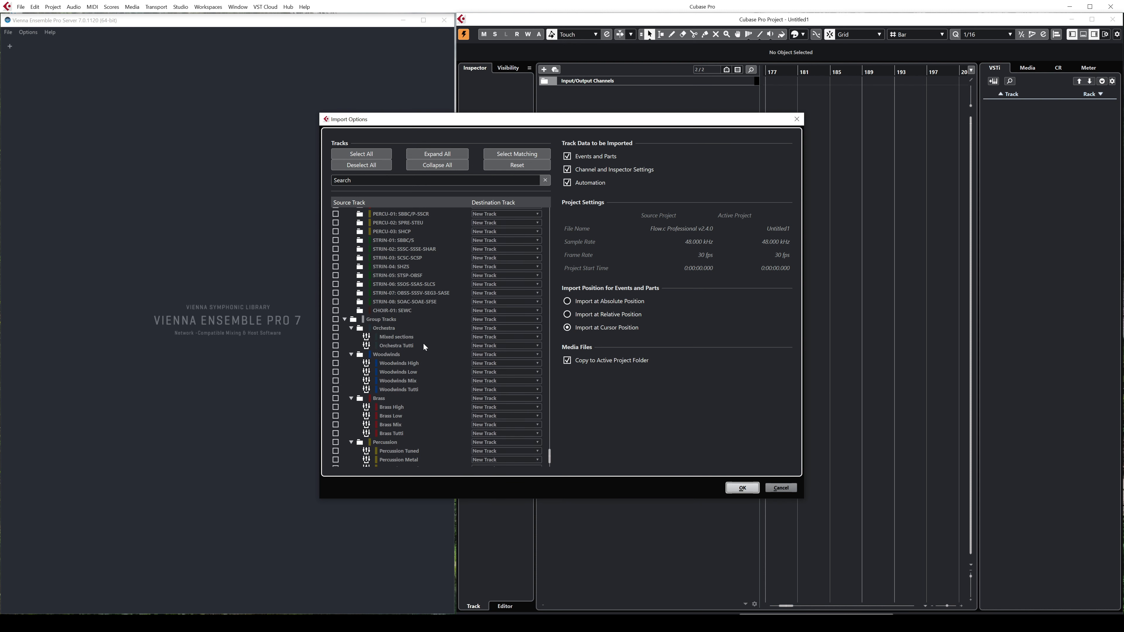
click(335, 320)
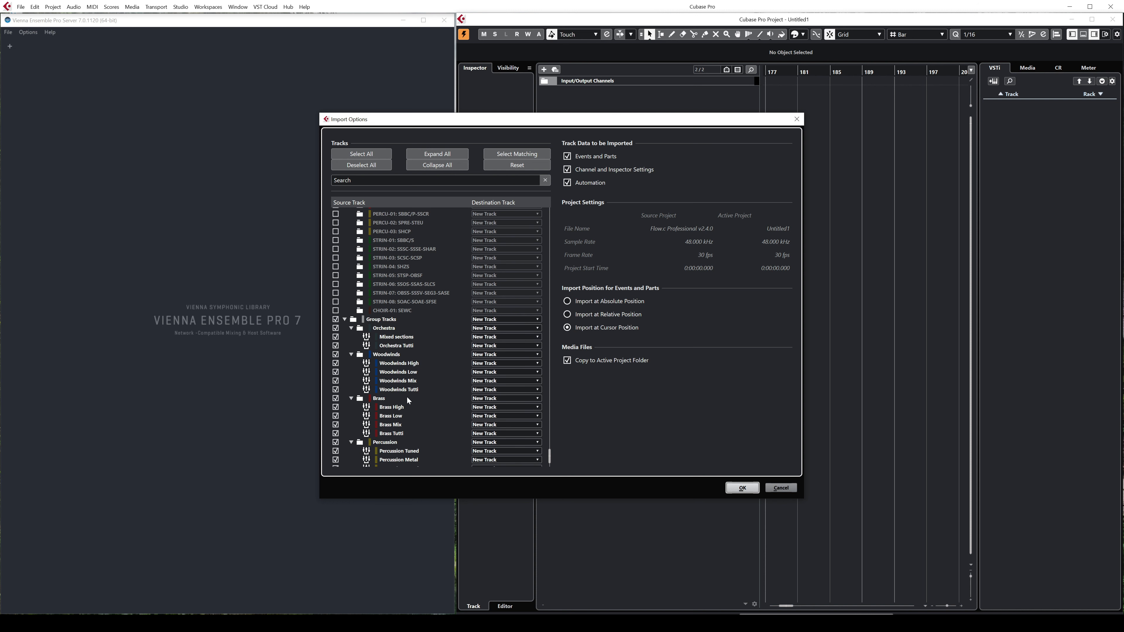
scroll(407, 397, down, 6)
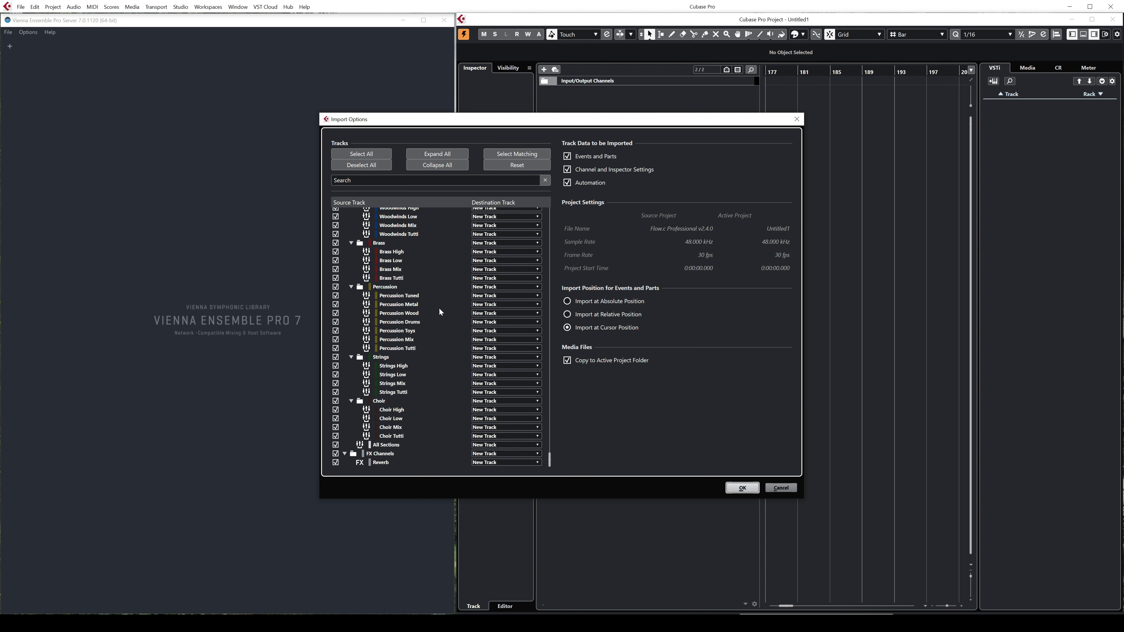
scroll(440, 312, up, 4)
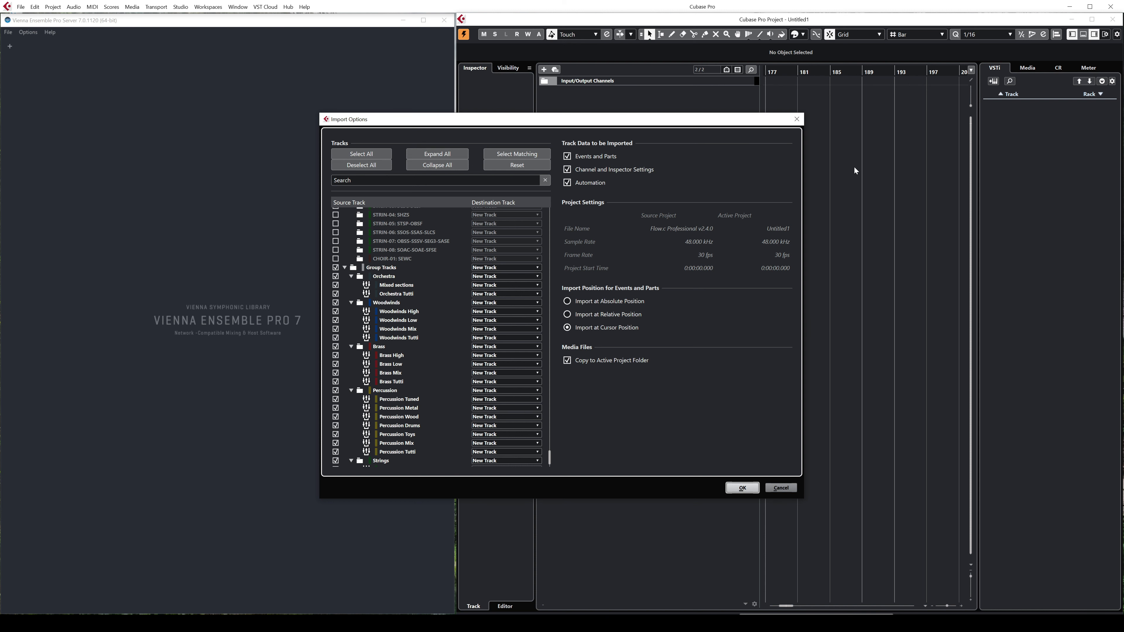
Import the marked tracks, groups and FX channels into the project and close the Automation pane in Vienna Ensemble Pro
drag(708, 120, 655, 112)
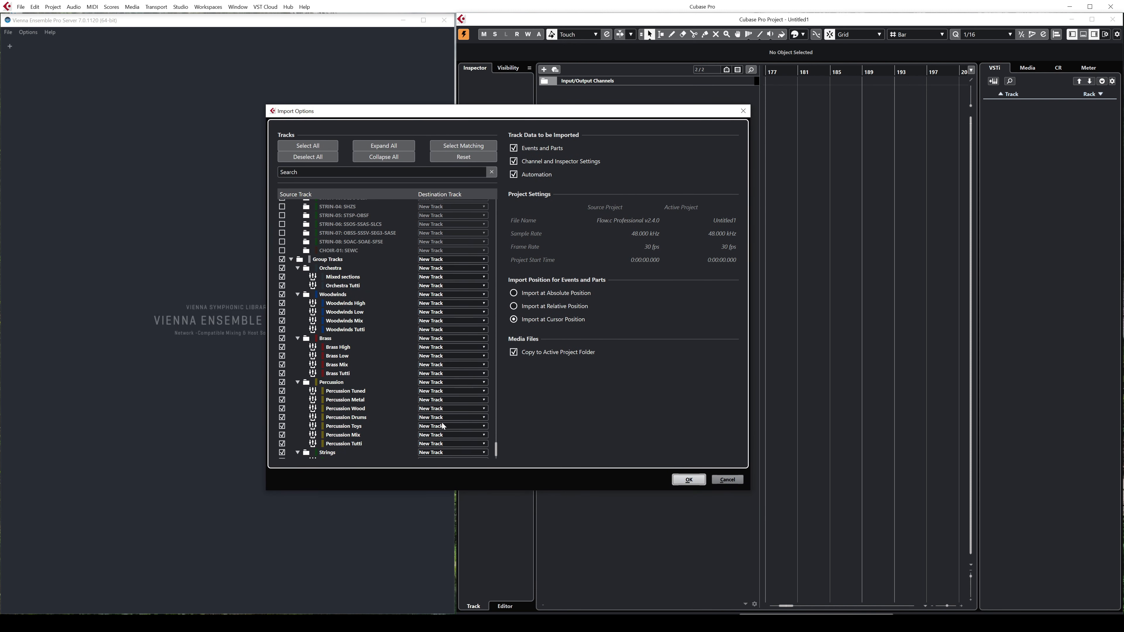
scroll(408, 338, up, 8)
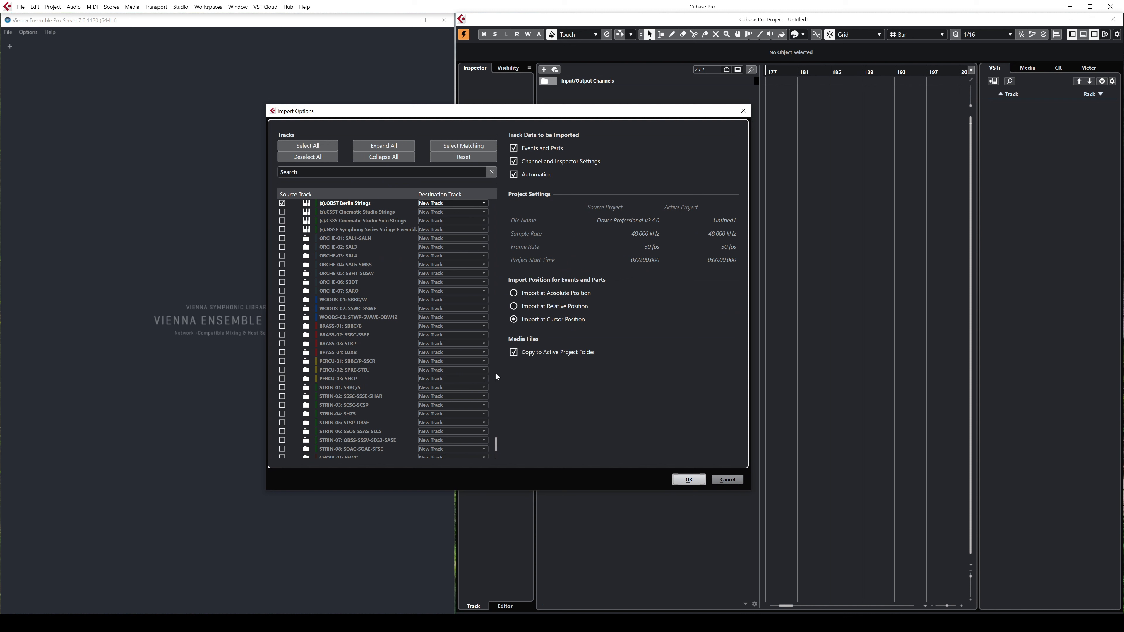
drag(495, 446, 496, 435)
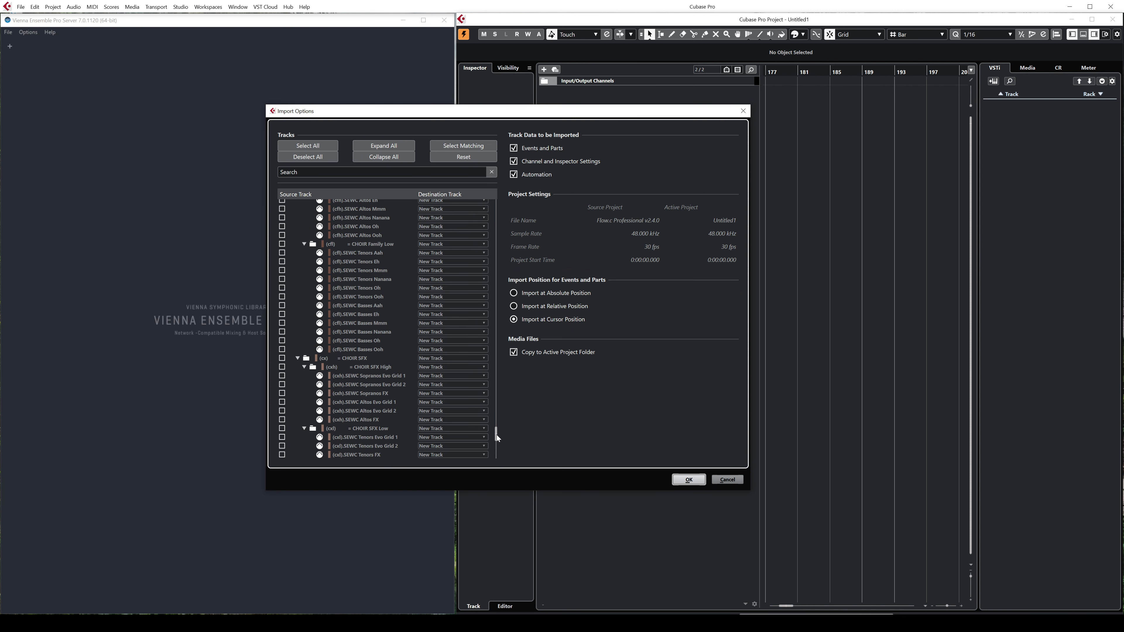
click(689, 480)
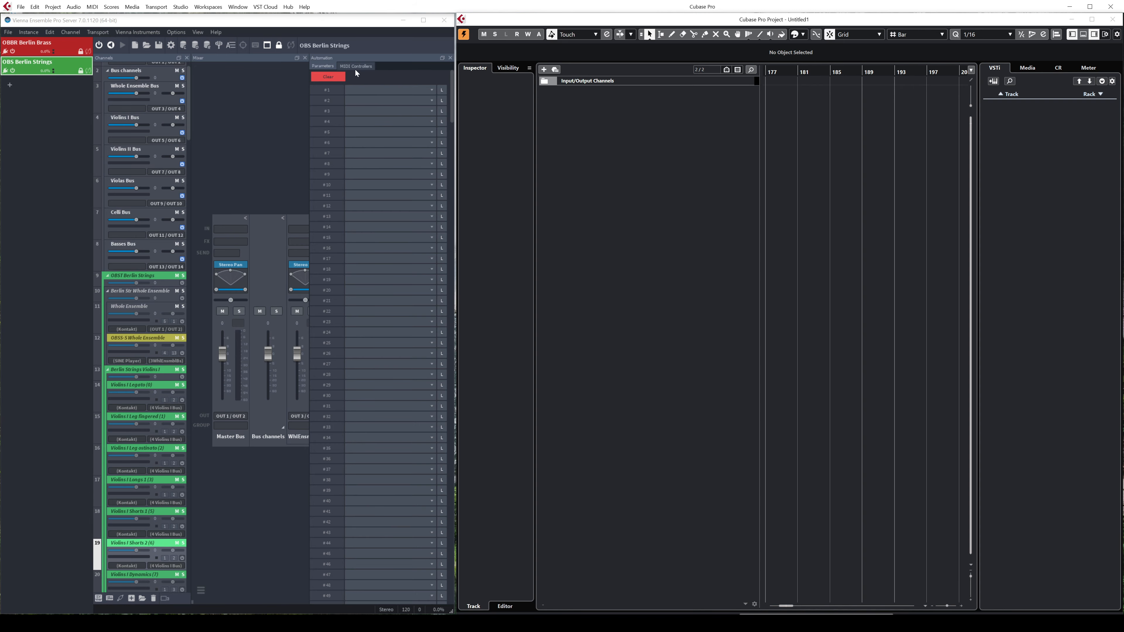
click(451, 58)
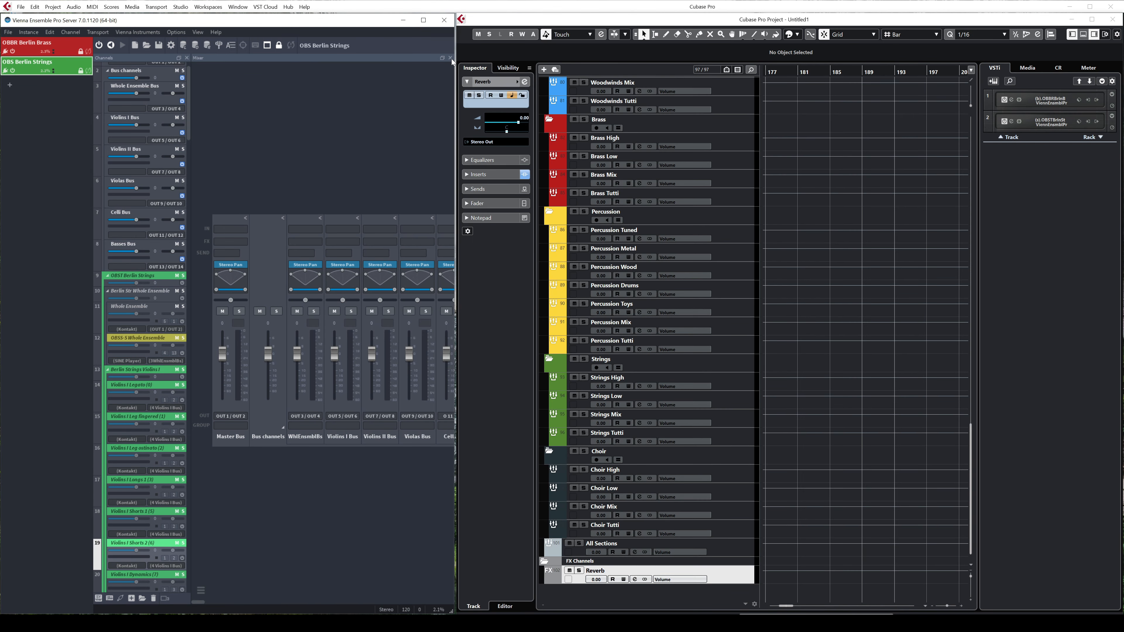
Look through the imported Cubase tracks and the channels of the OBBR Berlin Brass instance in Vienna Ensemble Pro
scroll(805, 325, up, 15)
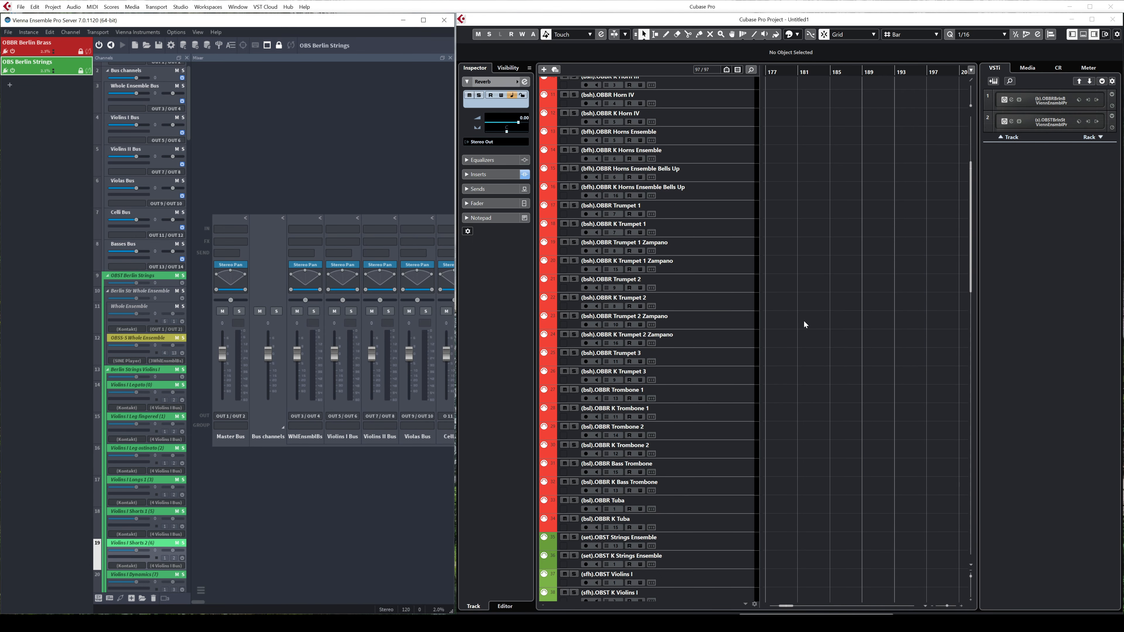
scroll(804, 325, up, 5)
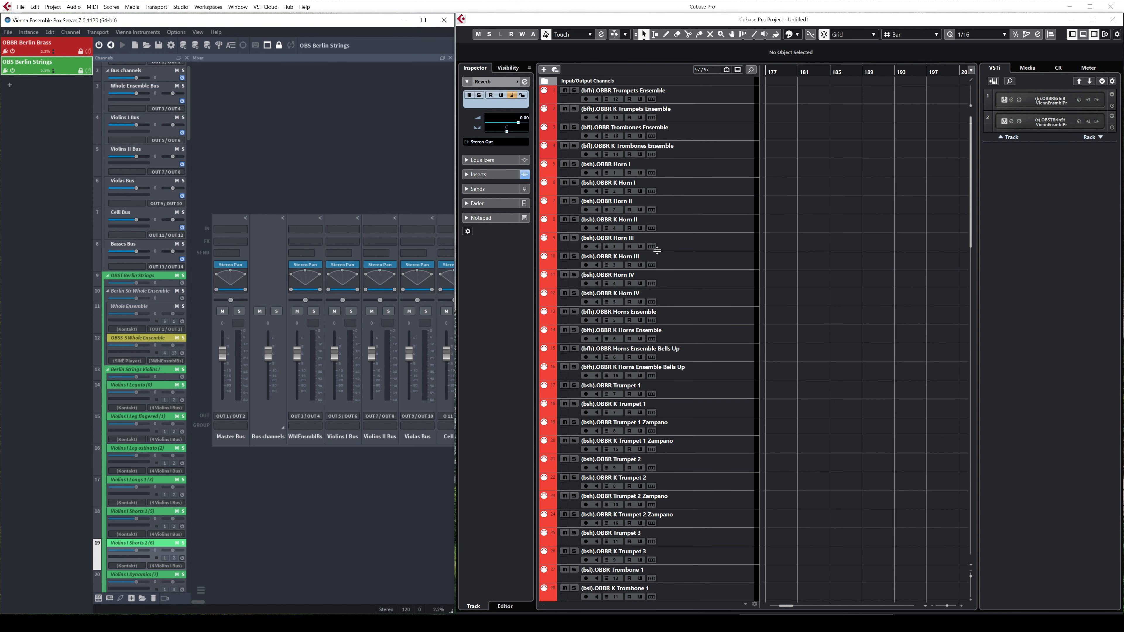
scroll(657, 251, down, 4)
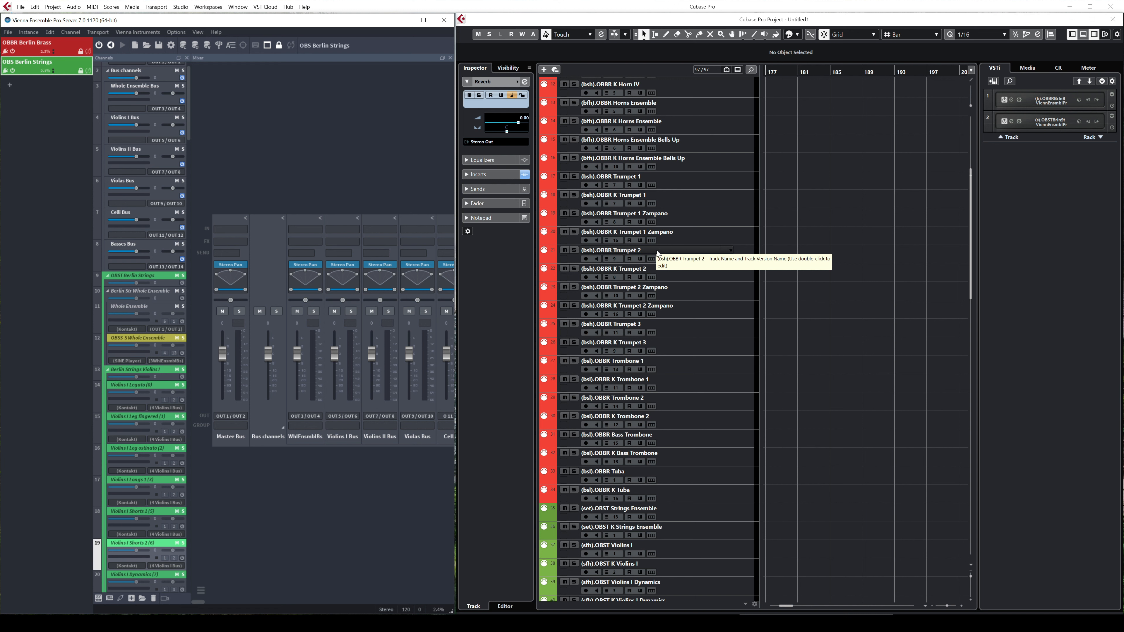
scroll(657, 253, down, 2)
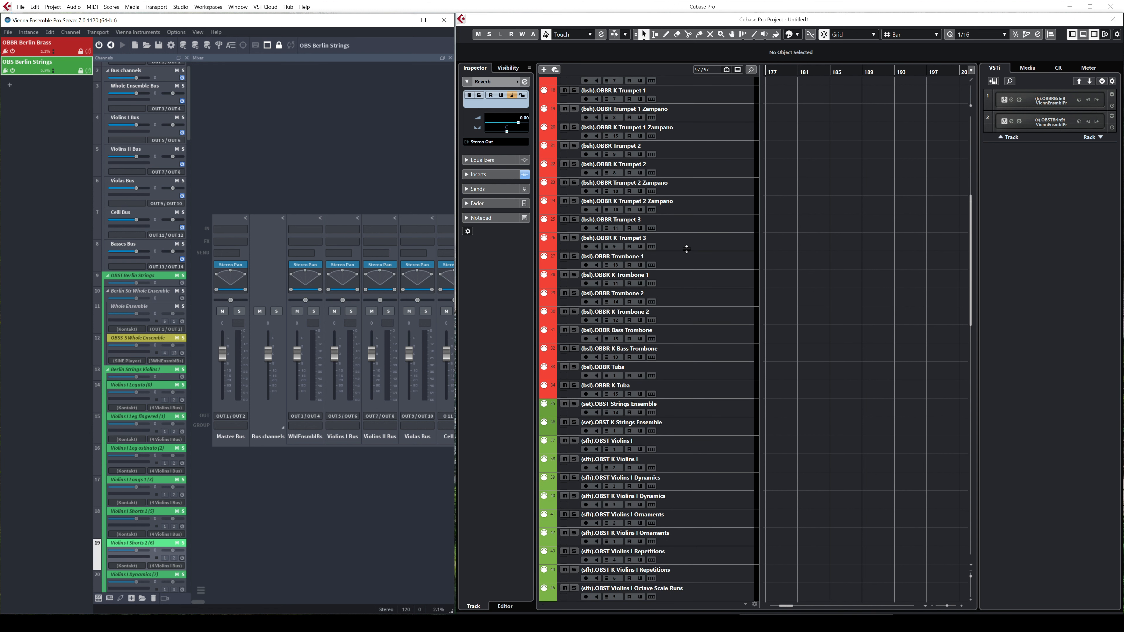
scroll(658, 254, up, 2)
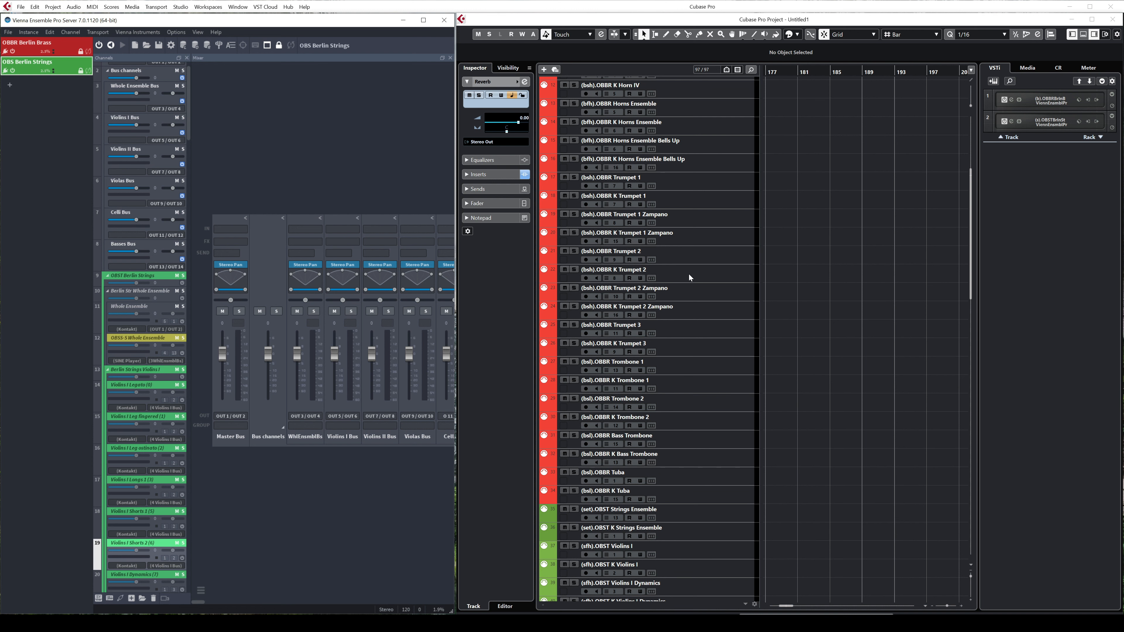
click(27, 44)
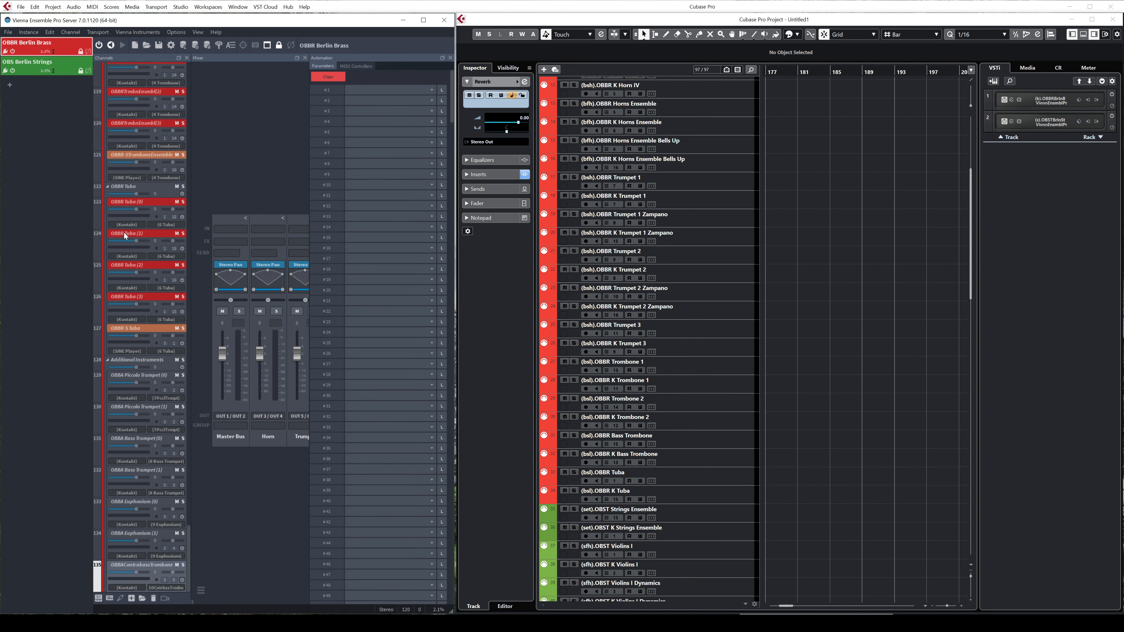
scroll(142, 332, up, 7)
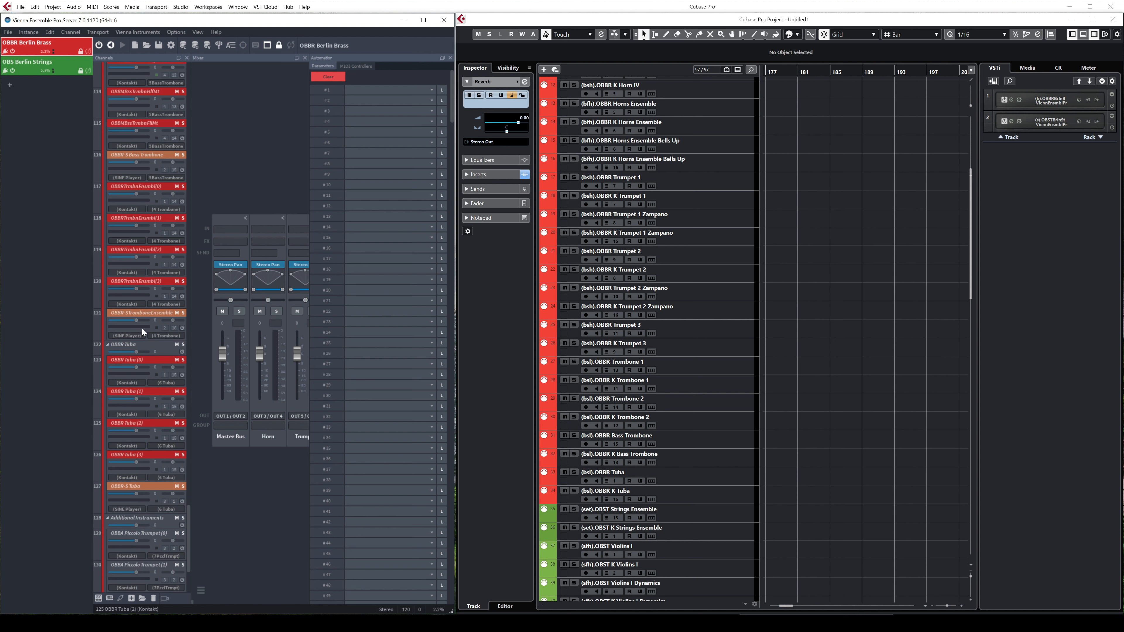
Bring up the Flow+ controller in Open Stage Control and select the (bsh).OBBR K Trumpet 3 track in Cubase
drag(819, 629, 649, 216)
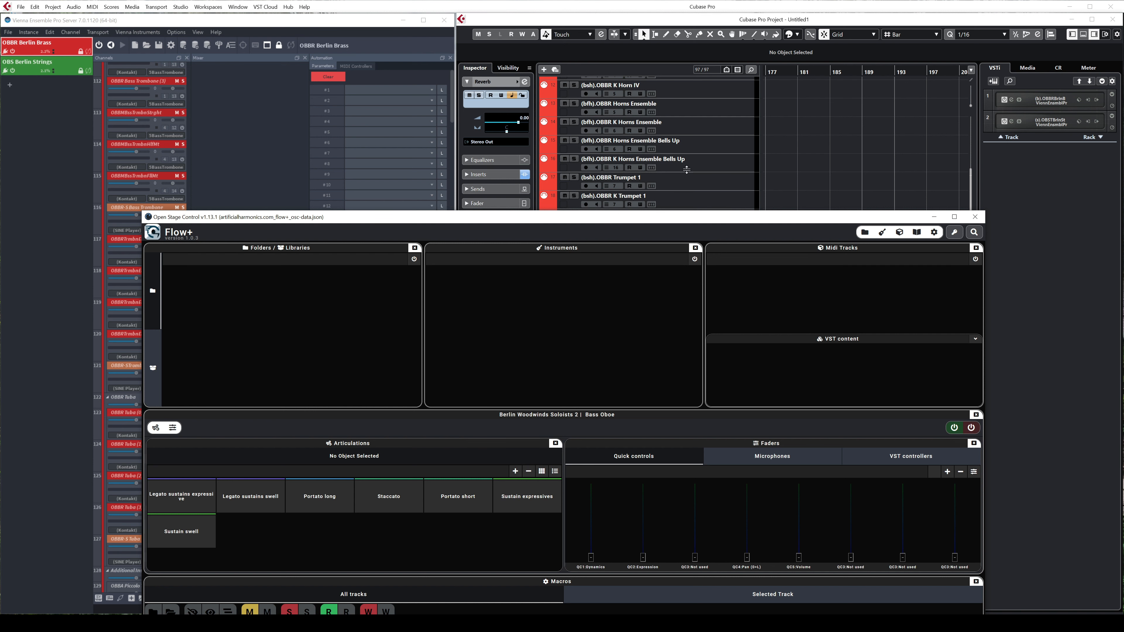
click(691, 19)
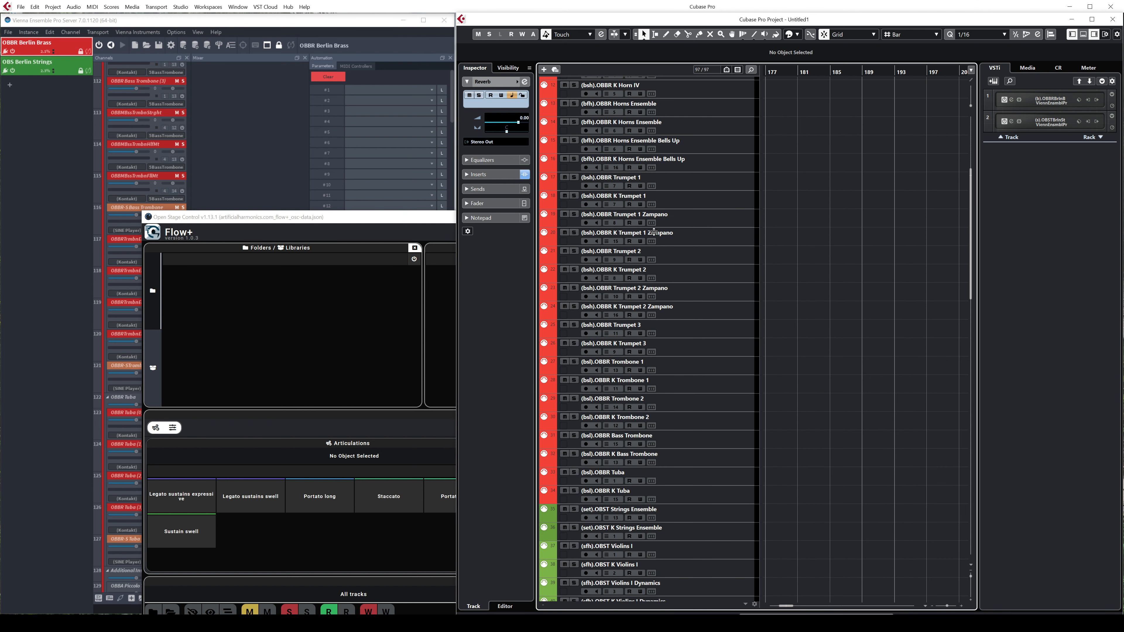
click(671, 345)
click(385, 219)
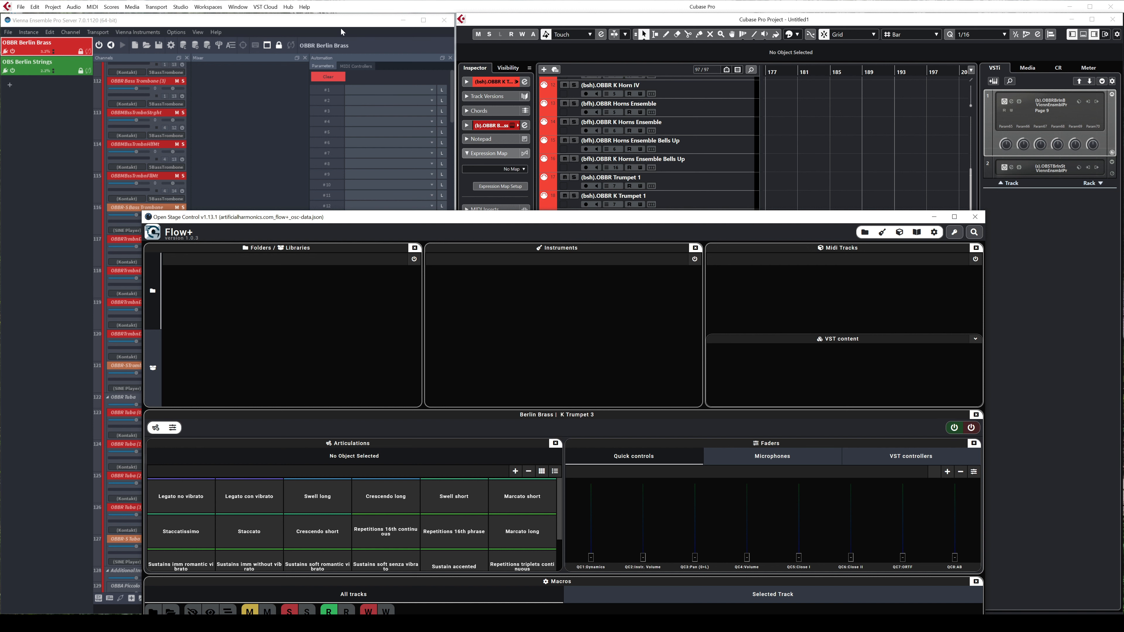
Switch to Vienna Ensemble Pro and examine the Trumpet 3 channels in the OBBR Berlin Brass instance
click(290, 30)
click(267, 190)
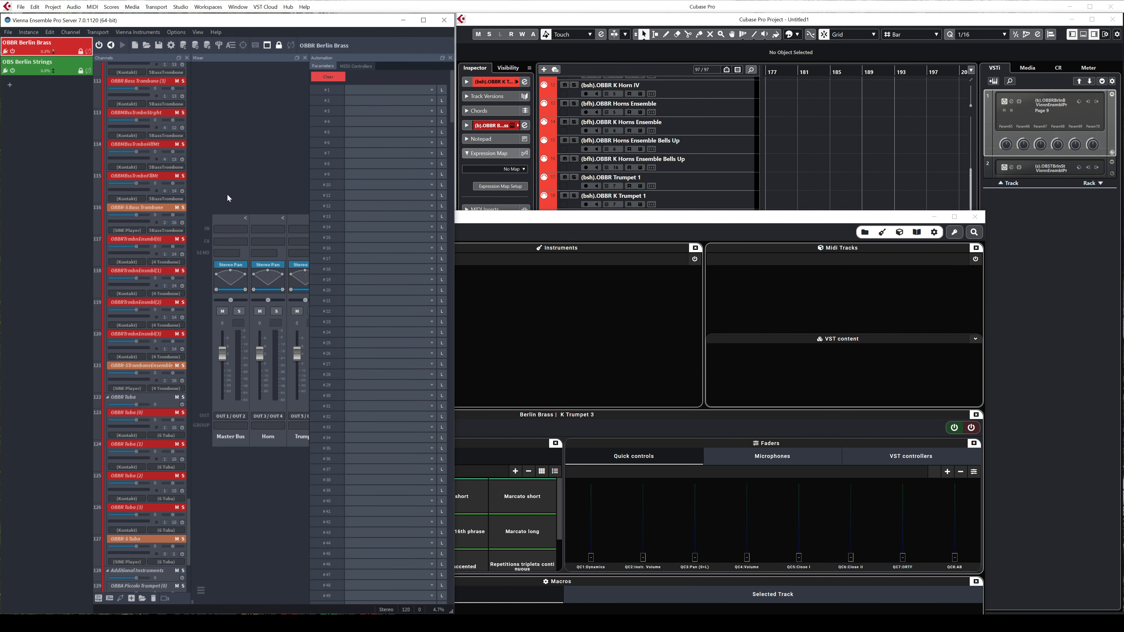
scroll(140, 325, up, 5)
scroll(141, 327, up, 5)
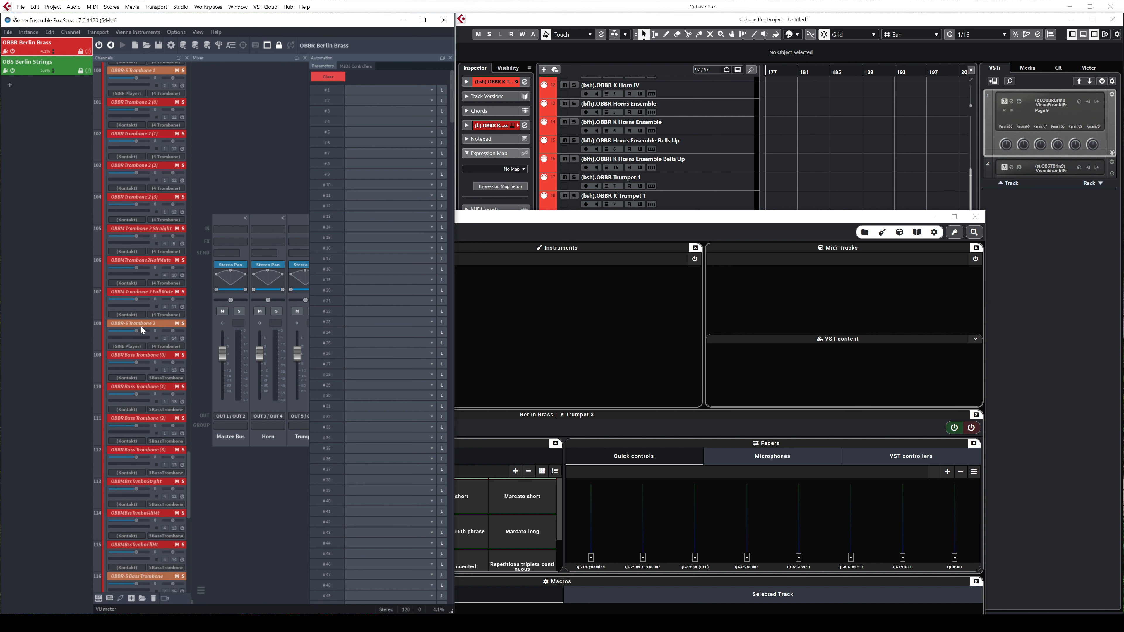
scroll(141, 327, up, 7)
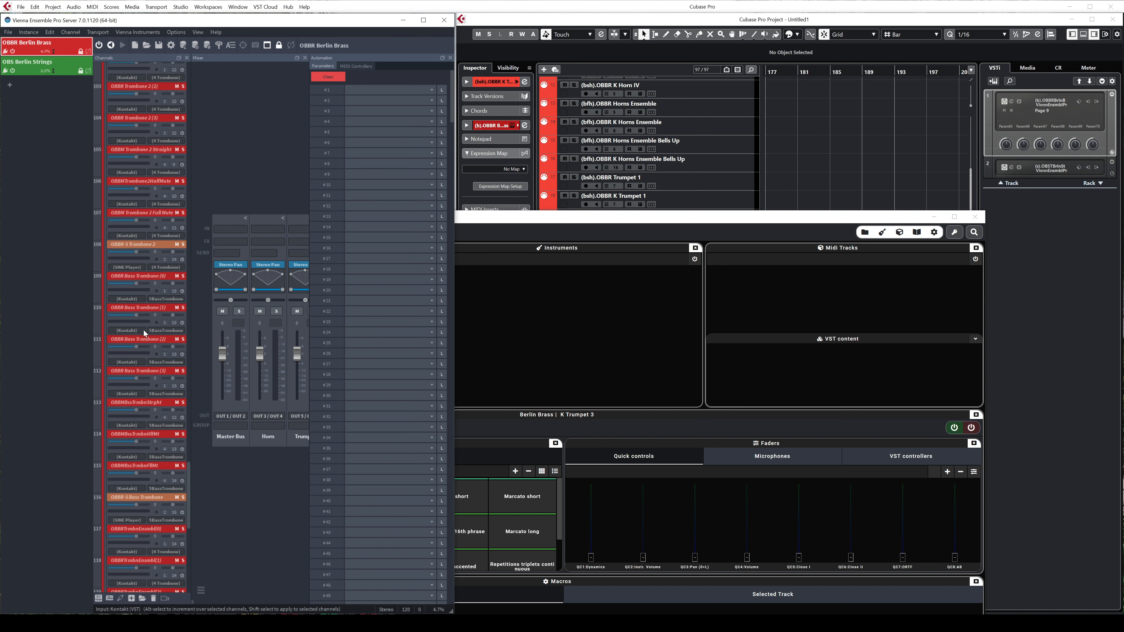
scroll(143, 331, up, 9)
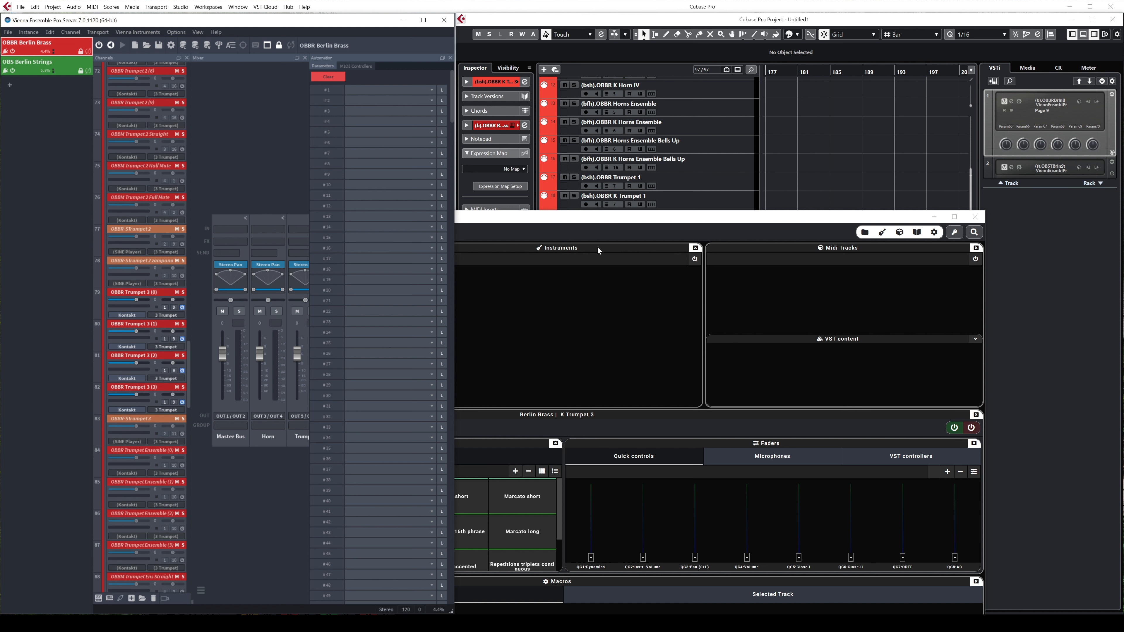
In Cubase, open Expression Map Setup for the (bfh).OBBR Trumpets Ensemble track, browse the 04 generated folder, and close without loading a map
click(748, 21)
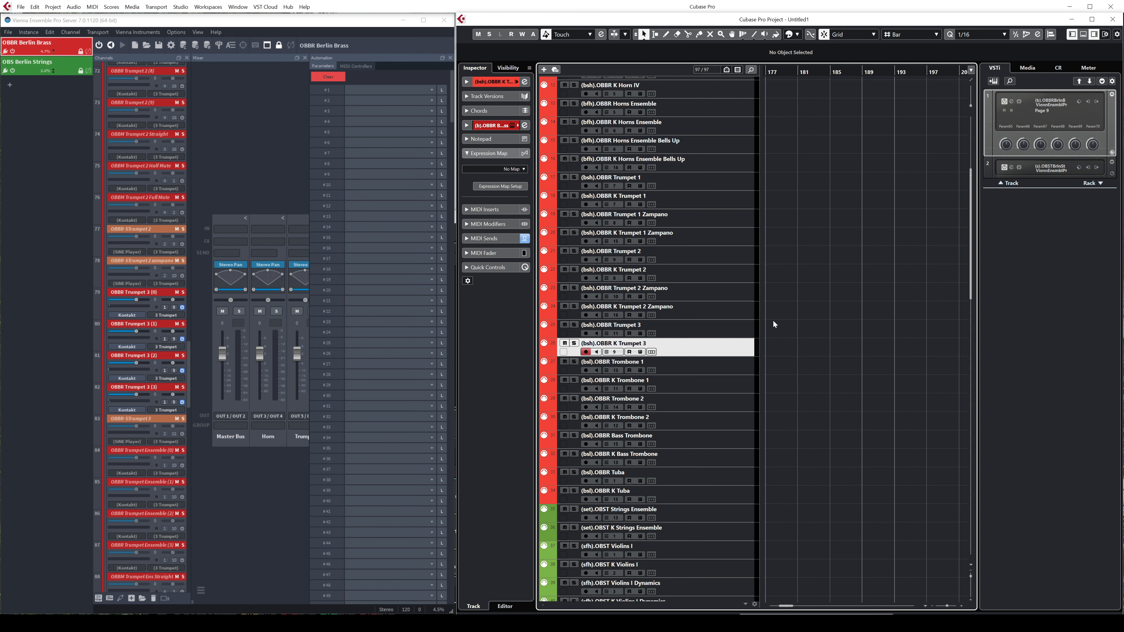
scroll(835, 315, up, 5)
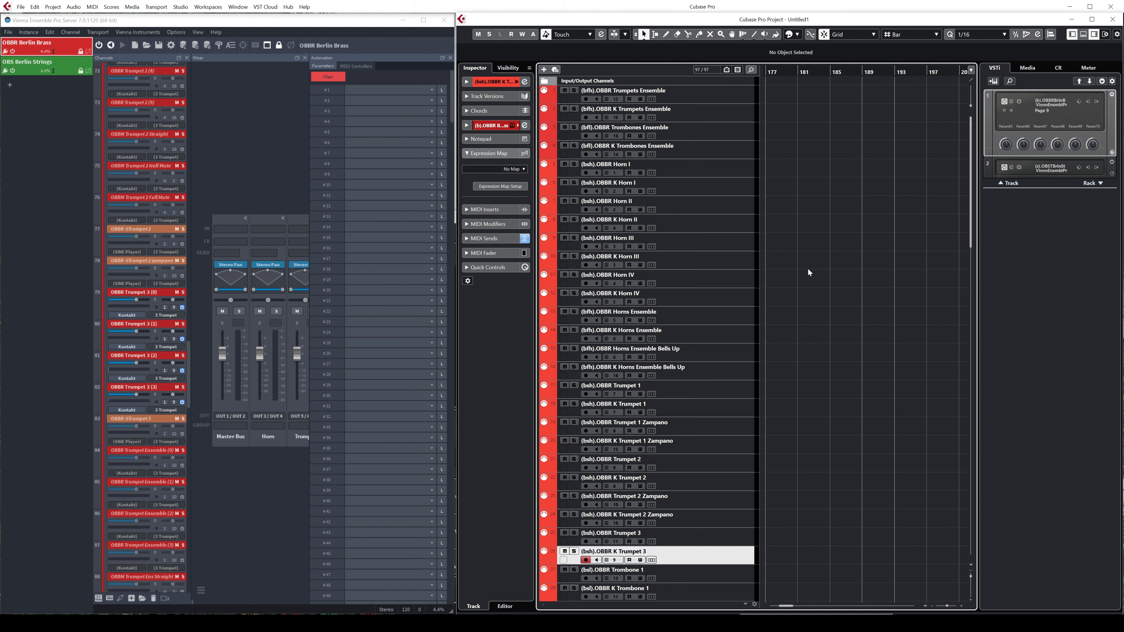
click(713, 95)
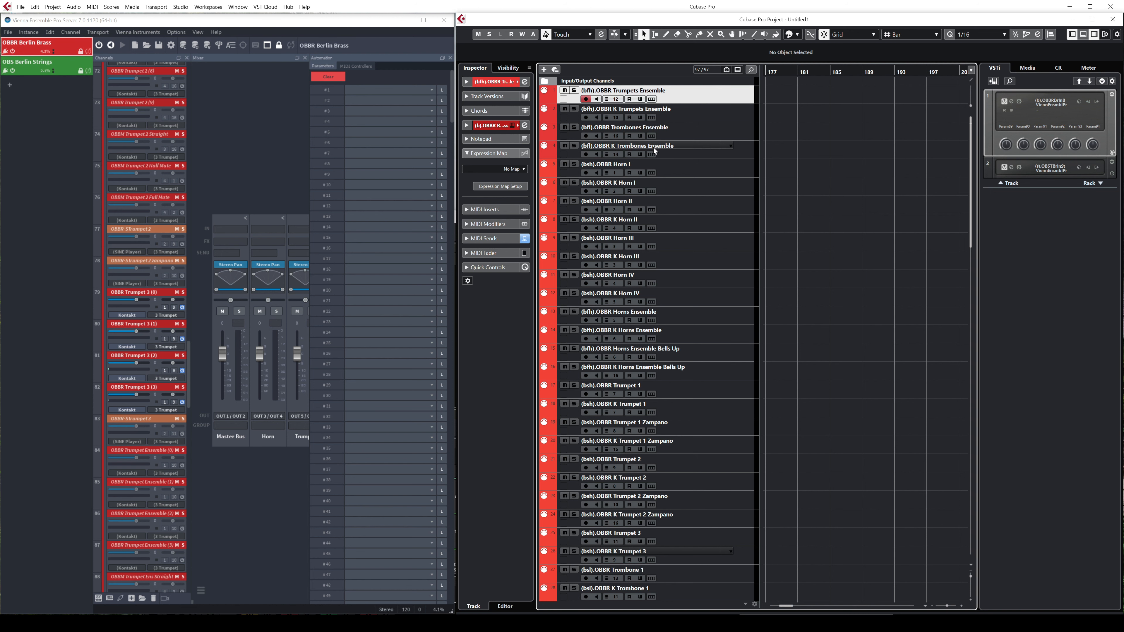
click(498, 186)
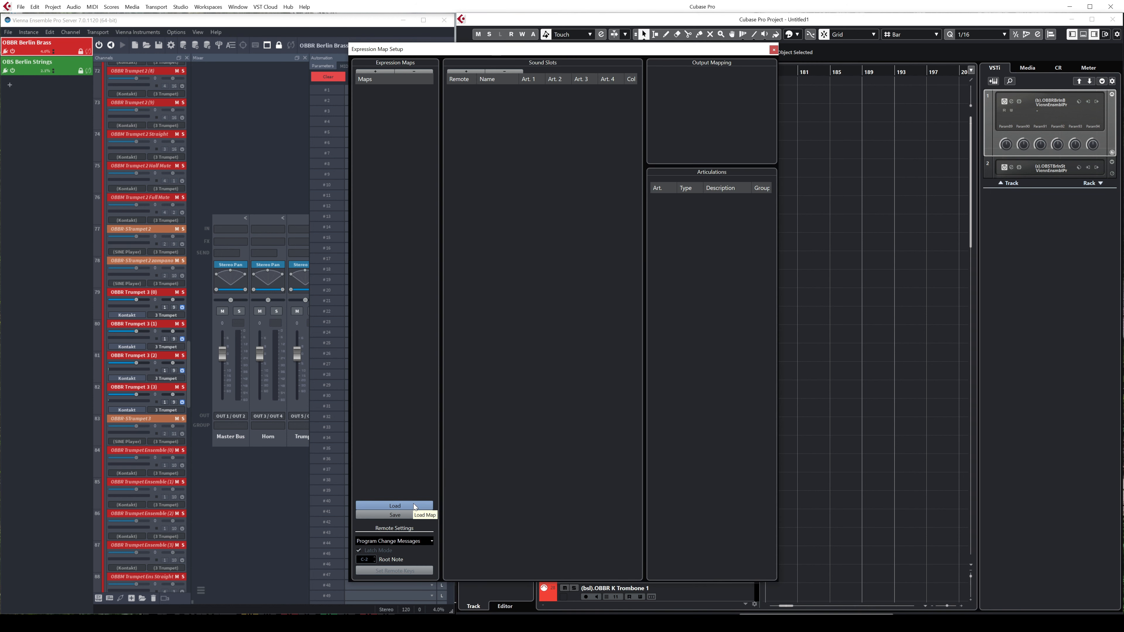
click(414, 505)
click(249, 21)
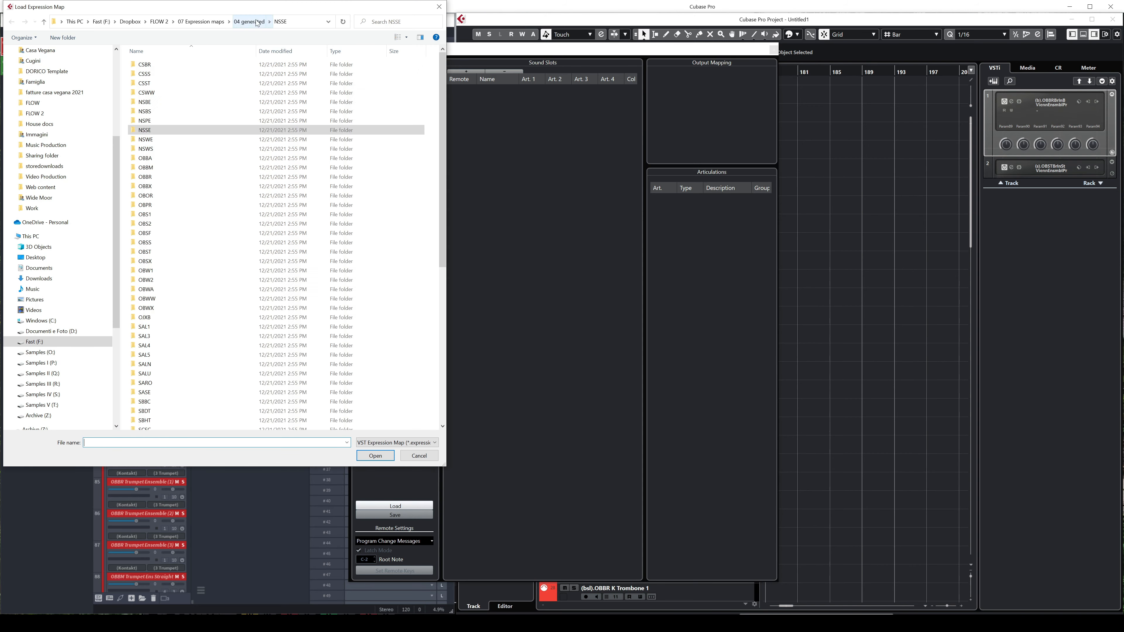
click(154, 157)
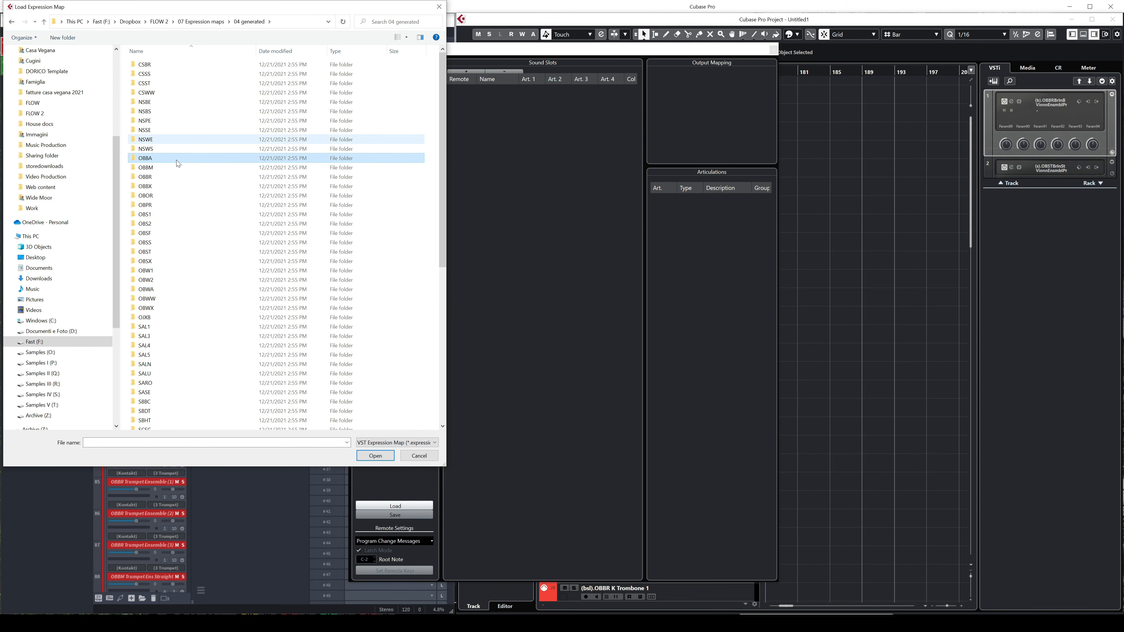
click(431, 458)
click(774, 49)
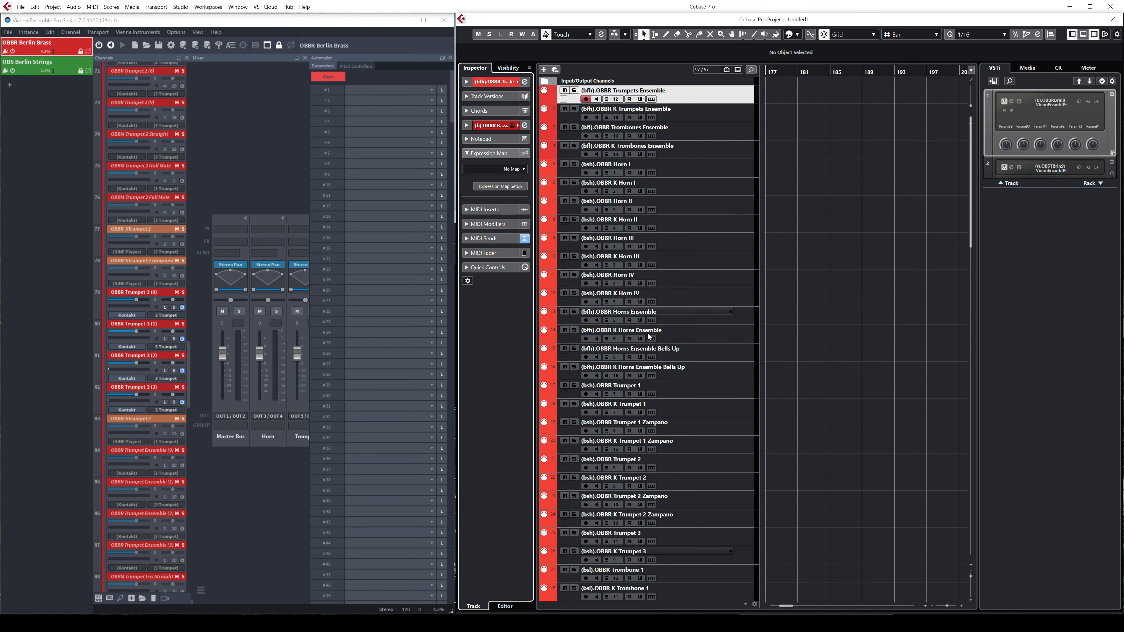
Start another import of tracks from the project Flow.c Professional v2.4.0.cpr
scroll(649, 341, down, 5)
scroll(650, 345, up, 5)
scroll(806, 216, down, 20)
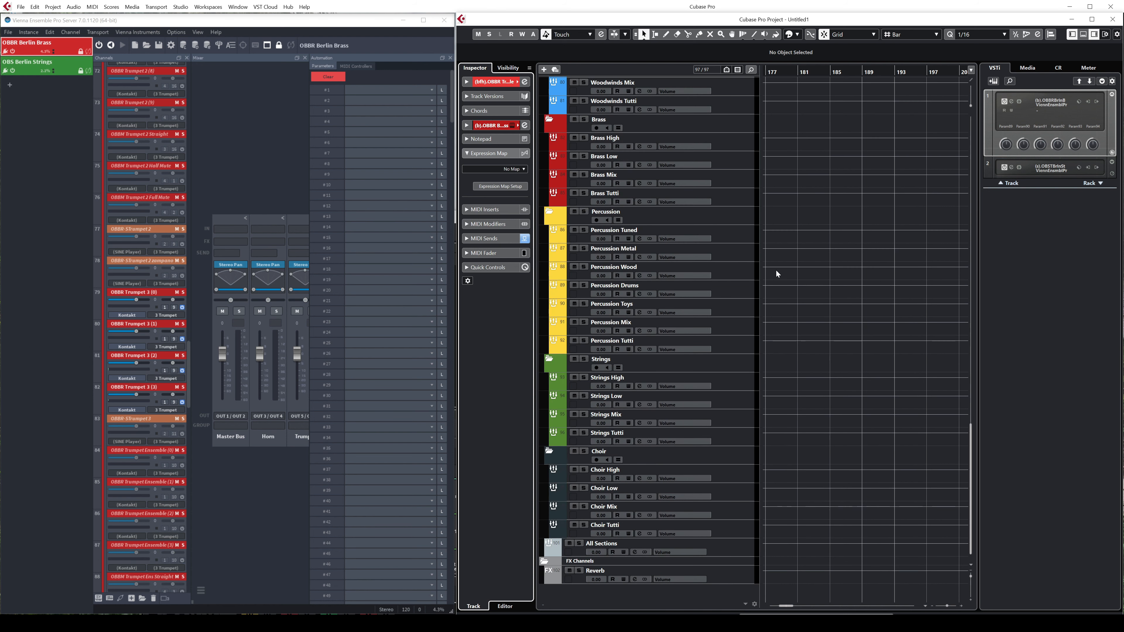
scroll(784, 278, up, 20)
click(21, 8)
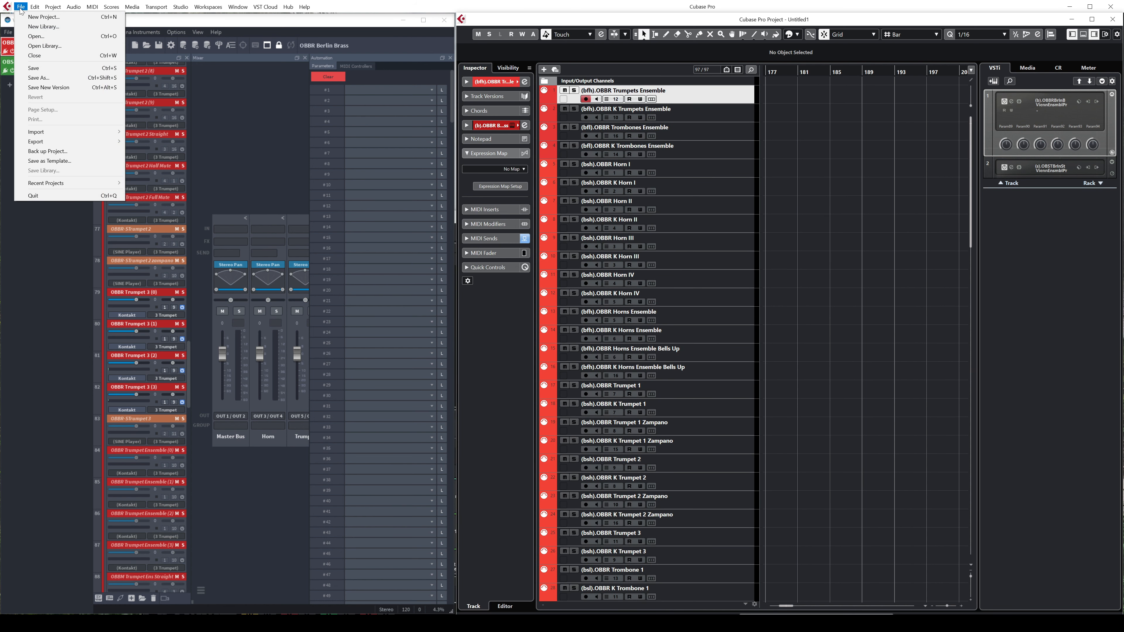
mouse_move(57, 129)
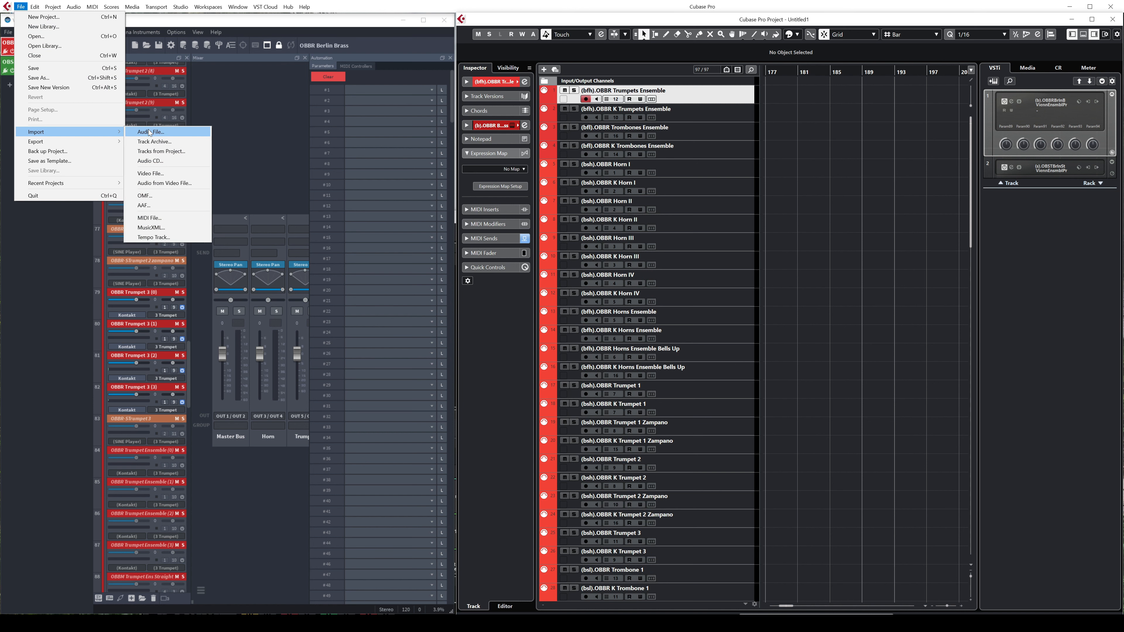
click(174, 151)
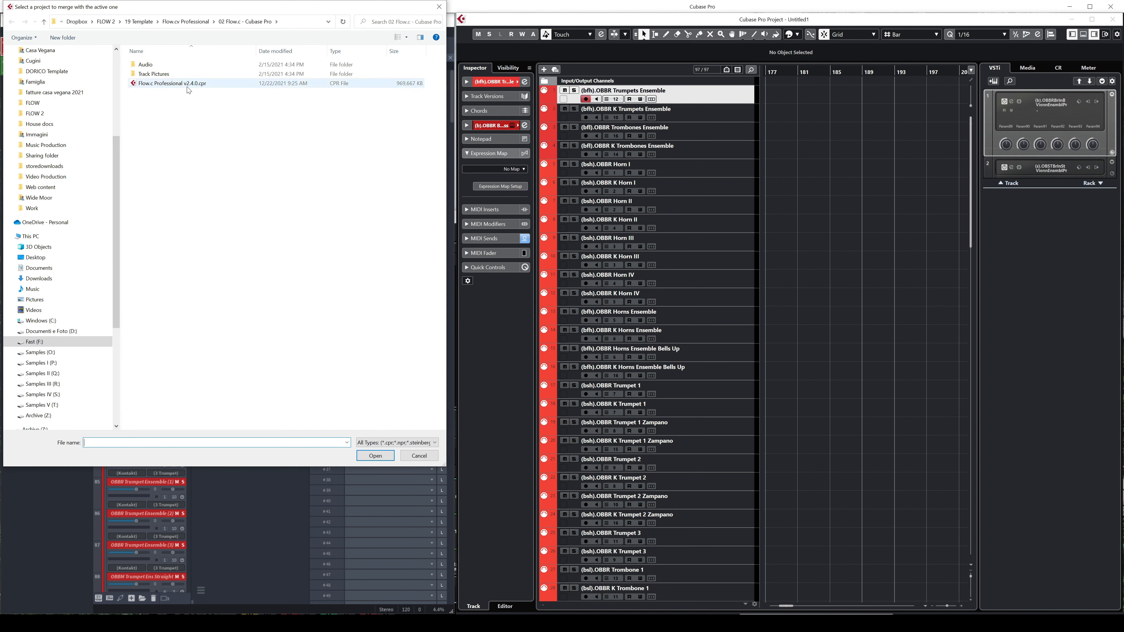
double_click(186, 84)
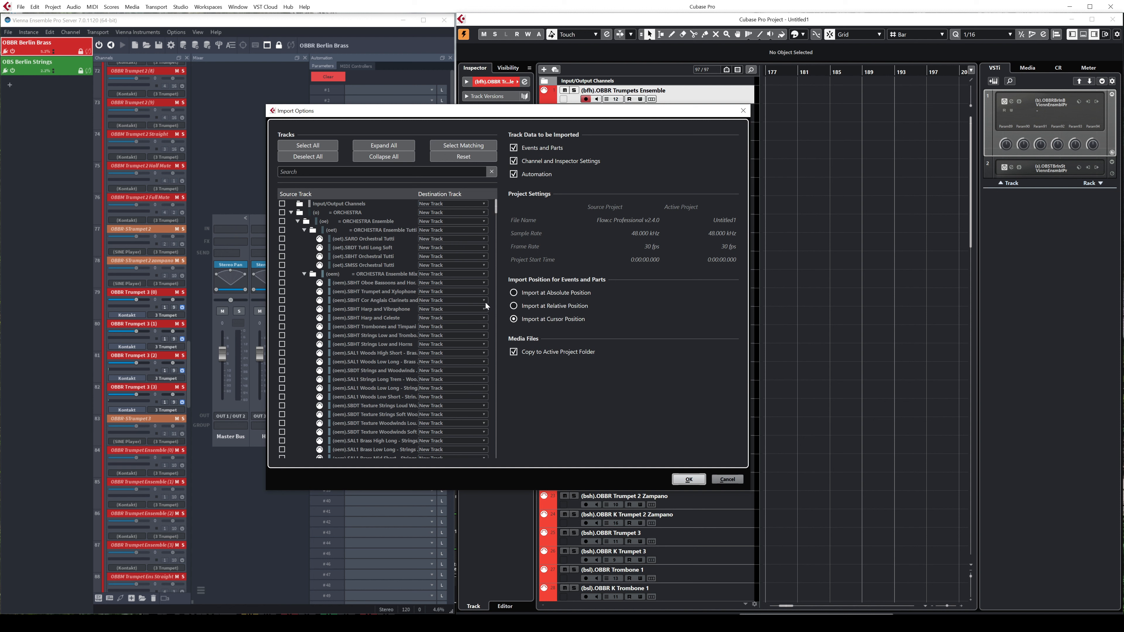
Filter the source tracks by CSBR and mark all matches, from Brass Ensemble Full to the Cinematic Studio Brass instrument, for import
click(331, 169)
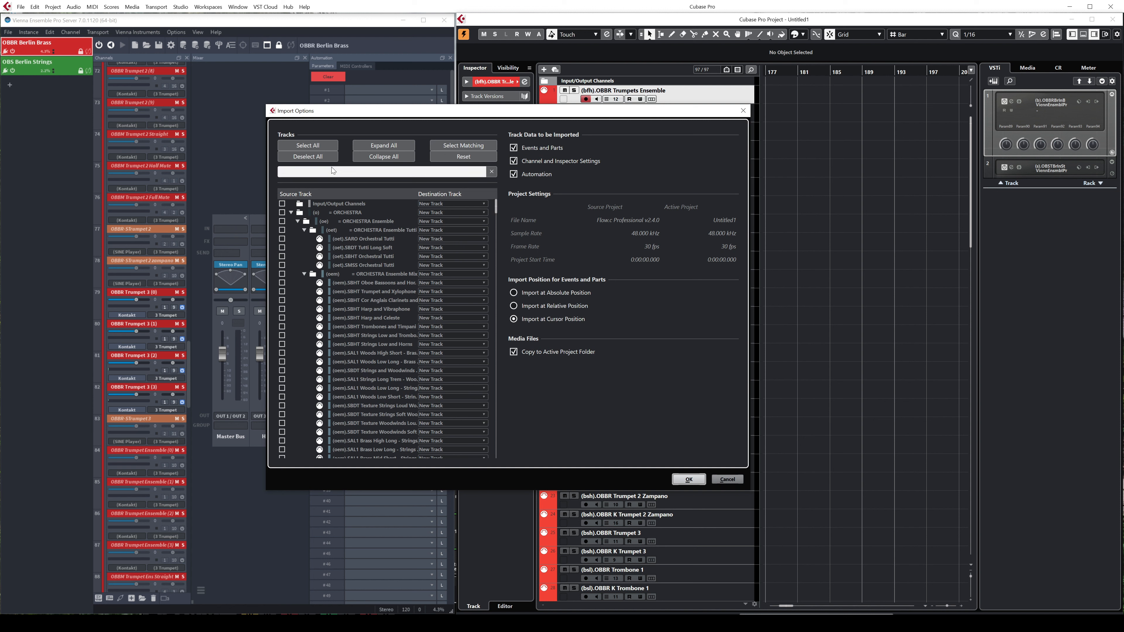
text(CS)
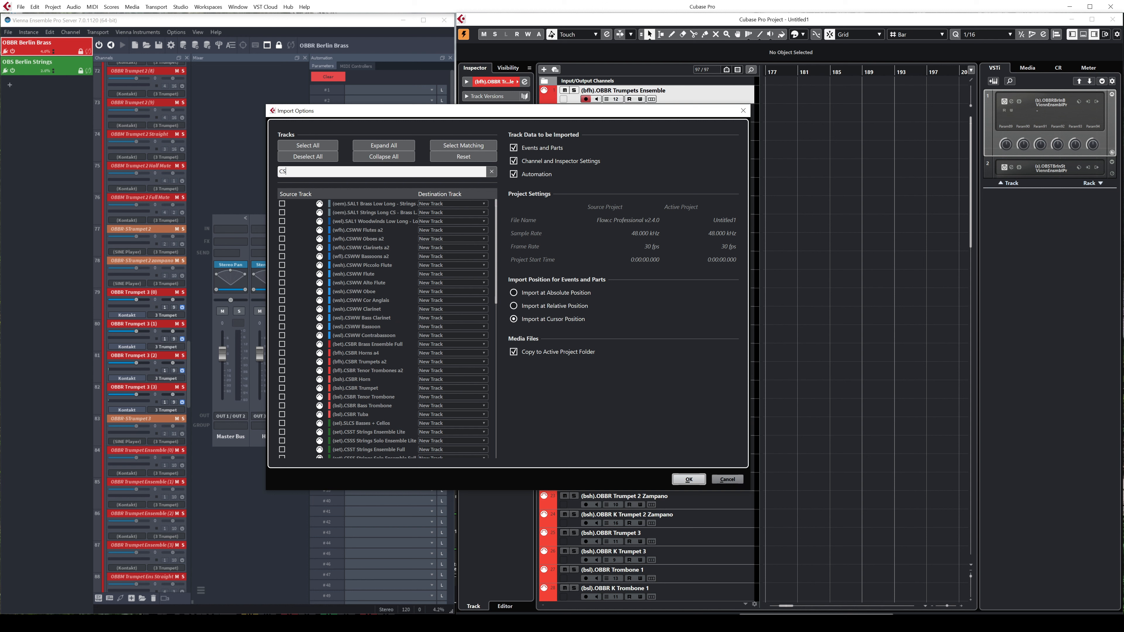
text(BR)
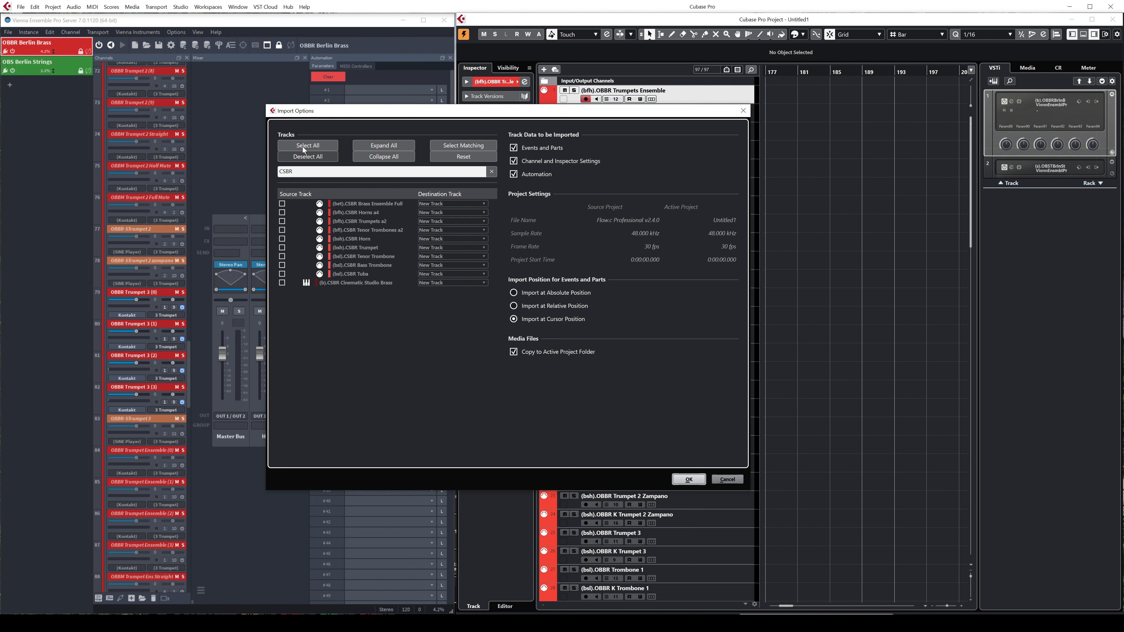
drag(283, 203, 283, 284)
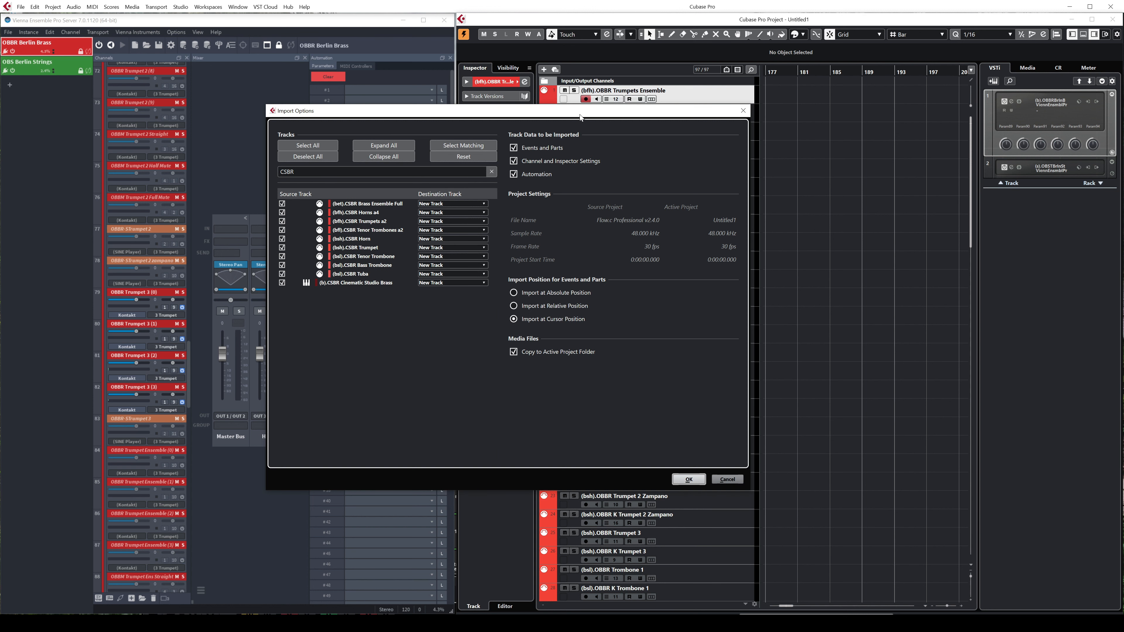
Move the import options aside and import the marked CSBR Cinematic Studio Brass tracks as new tracks
drag(580, 110, 485, 96)
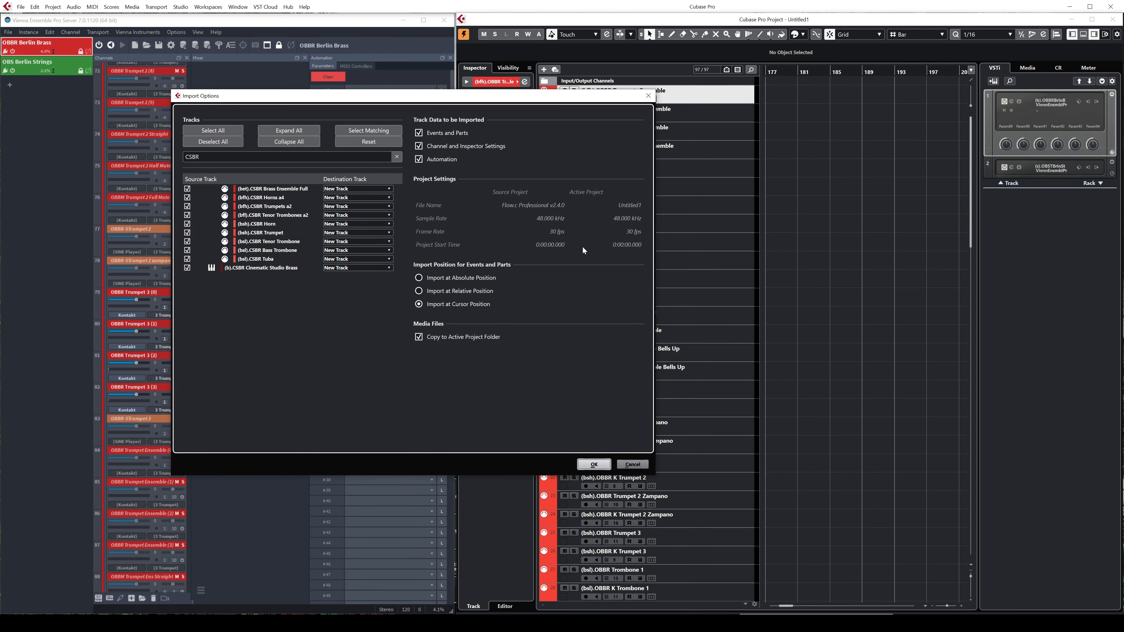
click(594, 465)
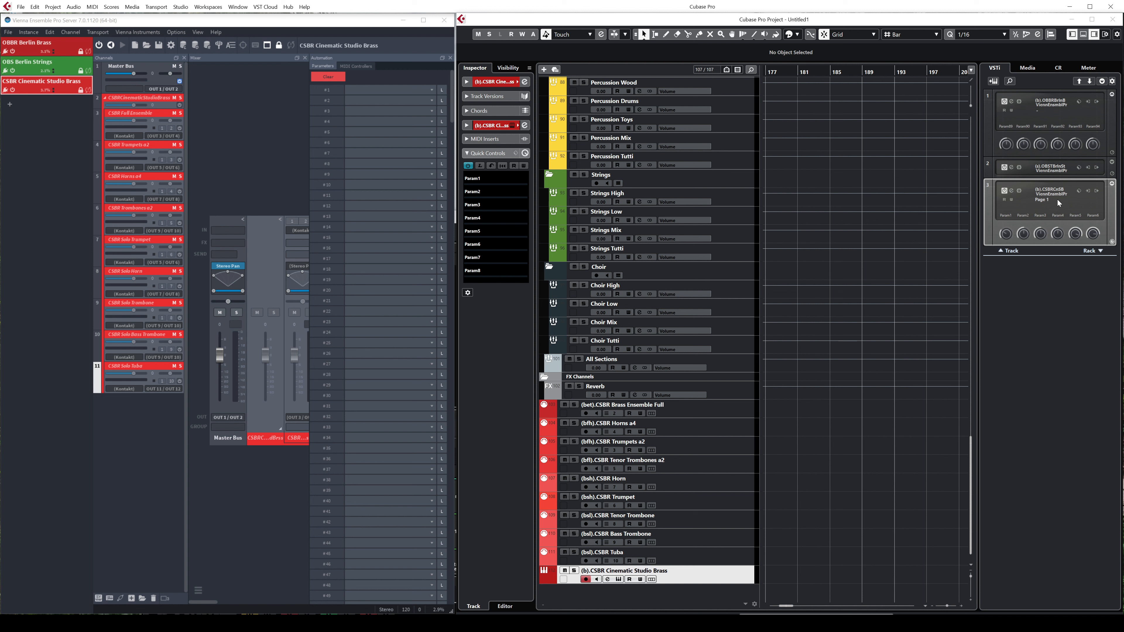
Select the (bfh).CSBR Horns a4 track and examine its input/output routing, MIDI sends and expression map assignment, and look over the track list above
click(688, 429)
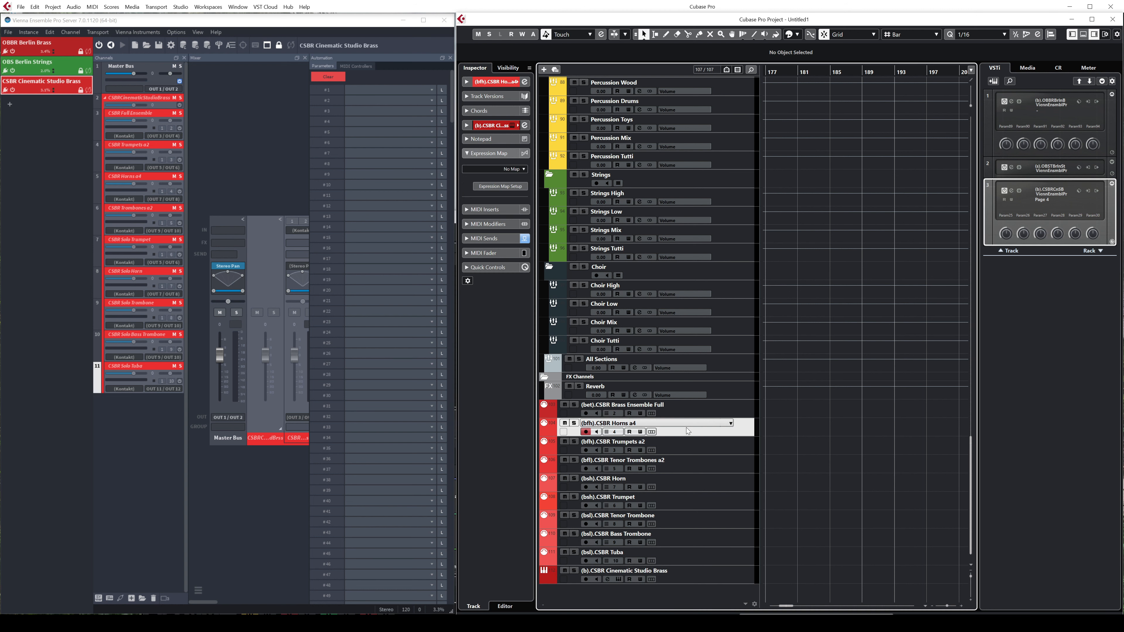
click(476, 84)
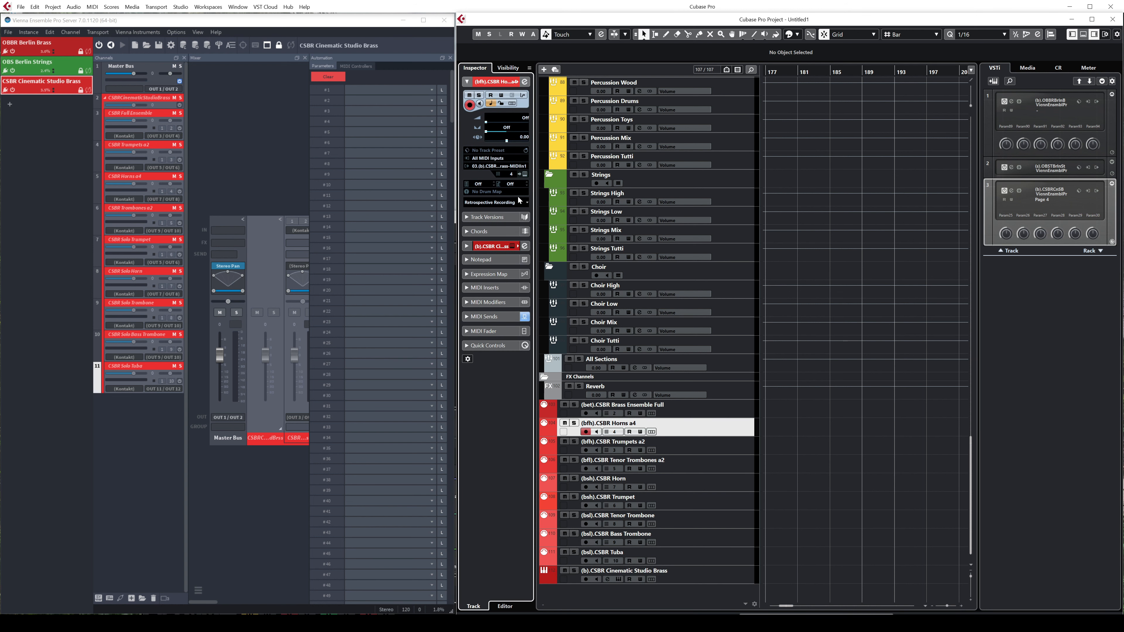
click(500, 318)
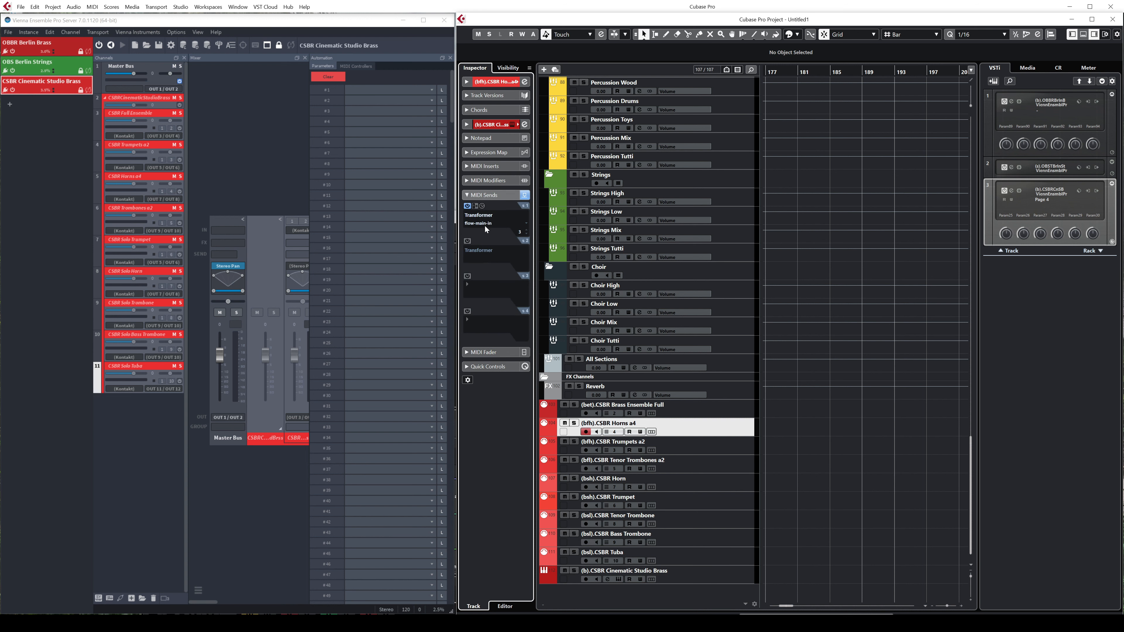
click(500, 153)
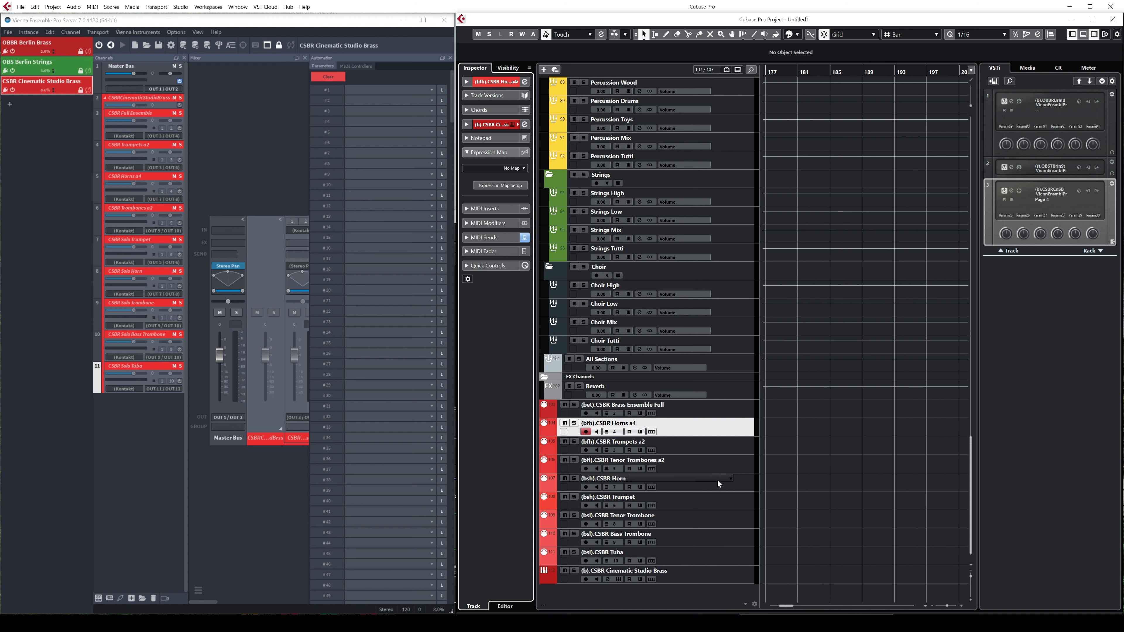
scroll(695, 449, up, 20)
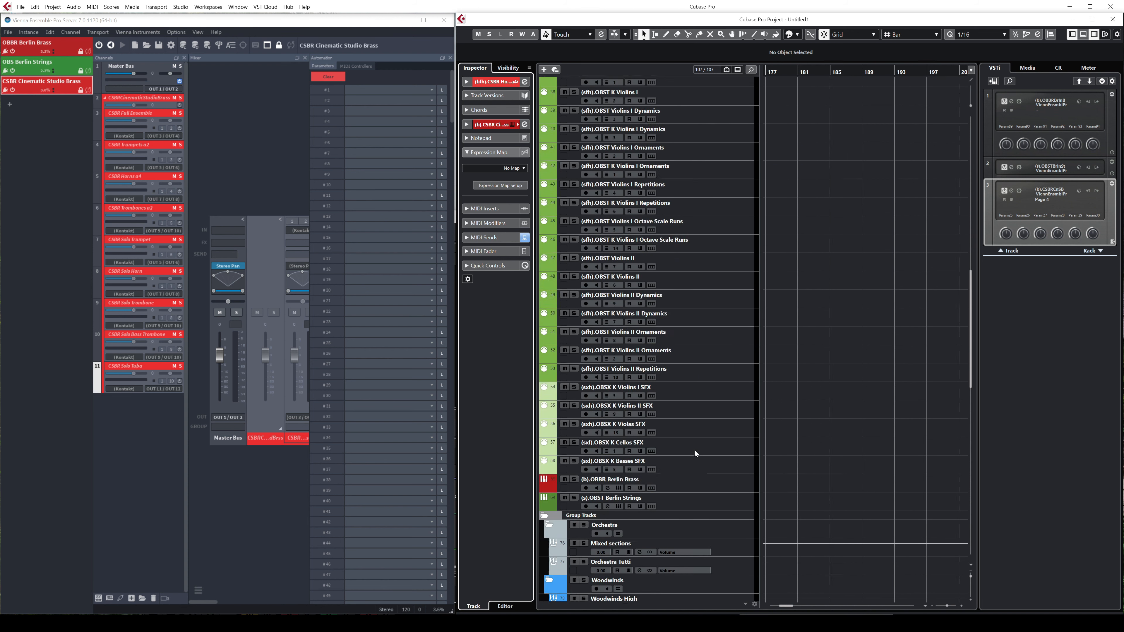